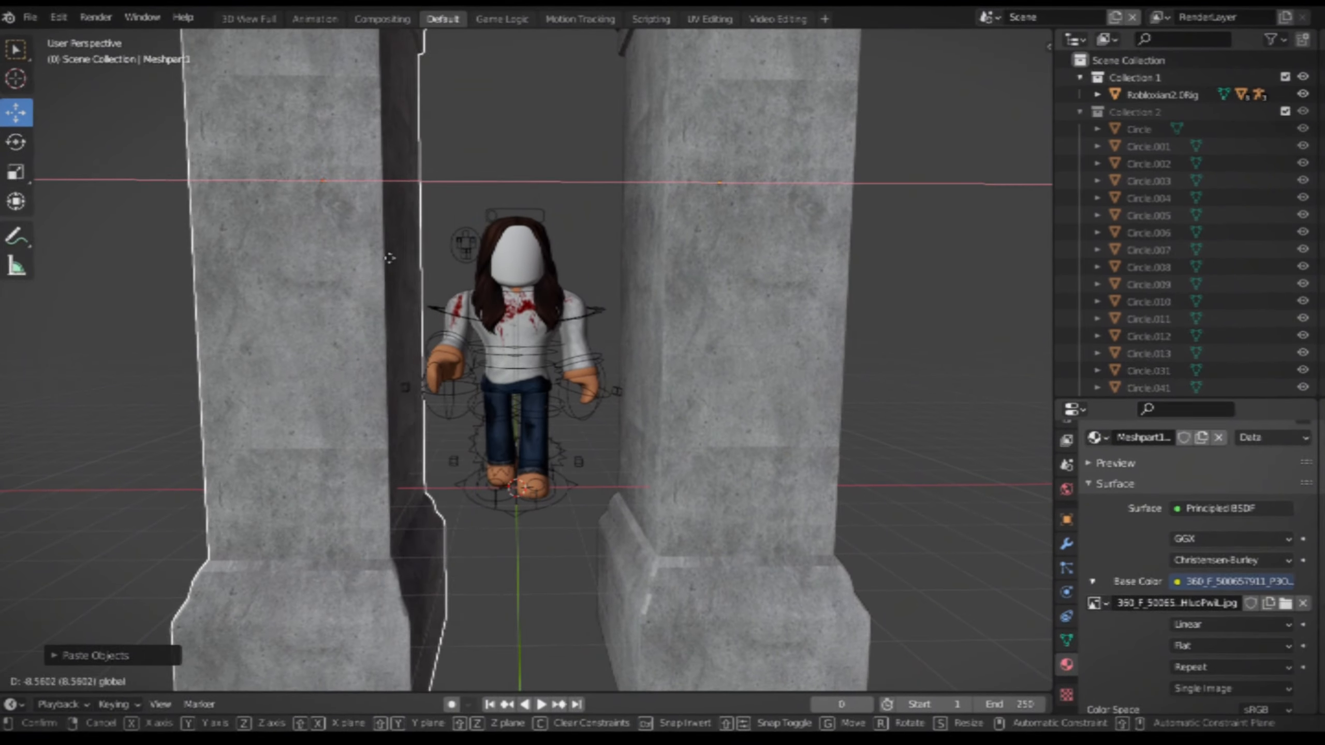
Move the pasted pillar copy along X to the character's other side and check both pillars through the camera.
{"action": "left_click_drag", "start_coordinate": [389, 258], "coordinate": [389, 258]}
{"action": "mouse_move", "coordinate": [390, 258]}
{"action": "middle_mouse_down"}
{"action": "mouse_move", "coordinate": [469, 277]}
{"action": "mouse_move", "coordinate": [396, 258]}
{"action": "middle_mouse_up"}
{"action": "scroll", "coordinate": [397, 257], "scroll_direction": "down", "scroll_amount": 2}
{"action": "left_click", "coordinate": [678, 271], "text": "shift"}
{"action": "key", "text": "KP_0"}
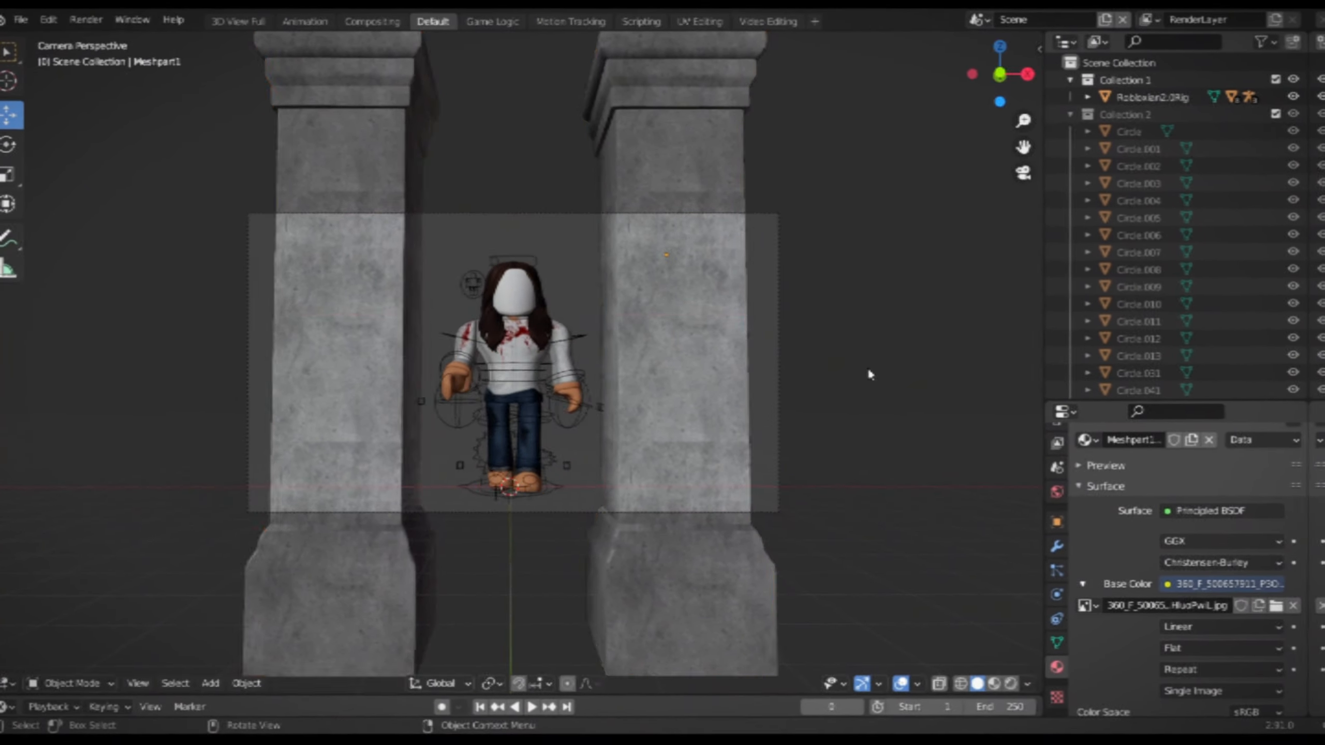
Turn a copy of the pillar upside down and stand it upright beside the right-hand pillar.
{"action": "middle_click_drag", "start_coordinate": [870, 375], "coordinate": [863, 389]}
{"action": "scroll", "coordinate": [863, 389], "scroll_direction": "down", "scroll_amount": 3}
{"action": "left_click", "coordinate": [616, 387]}
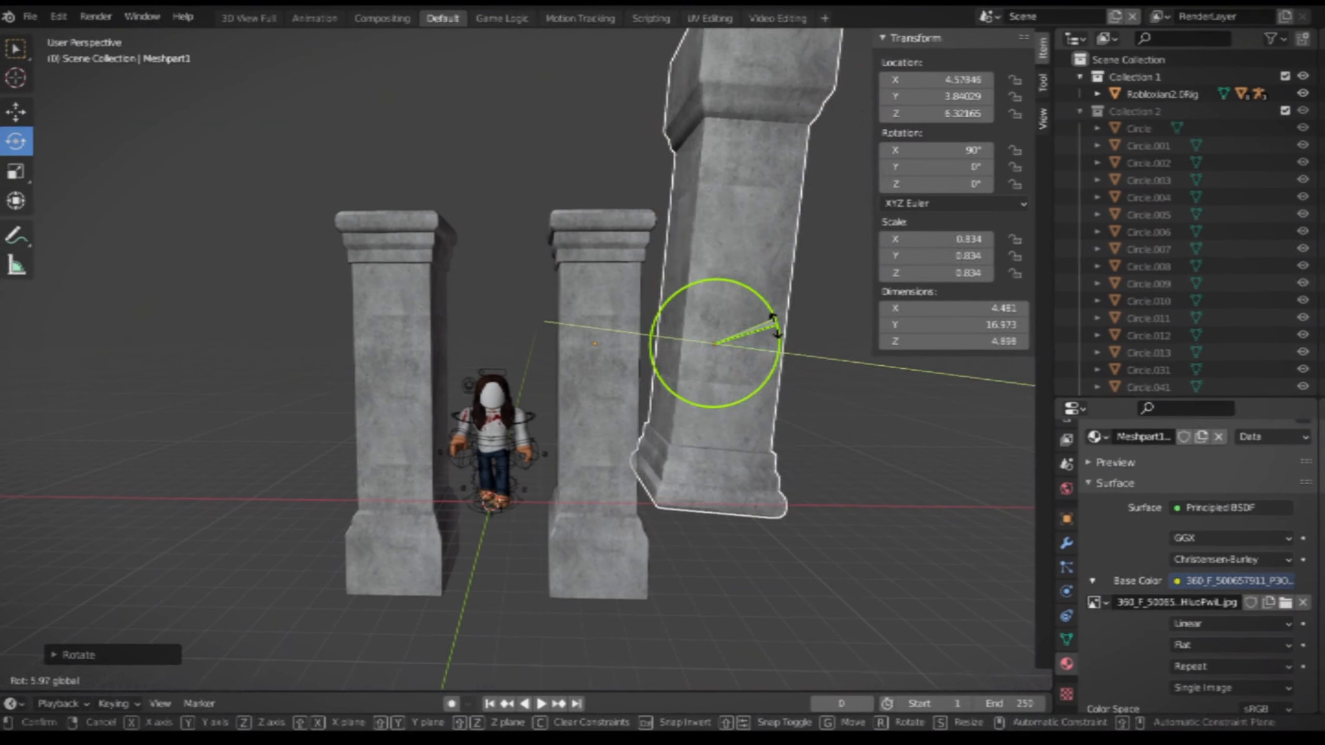
{"action": "left_click", "coordinate": [784, 175]}
{"action": "left_click", "coordinate": [758, 188]}
{"action": "key", "text": "n"}
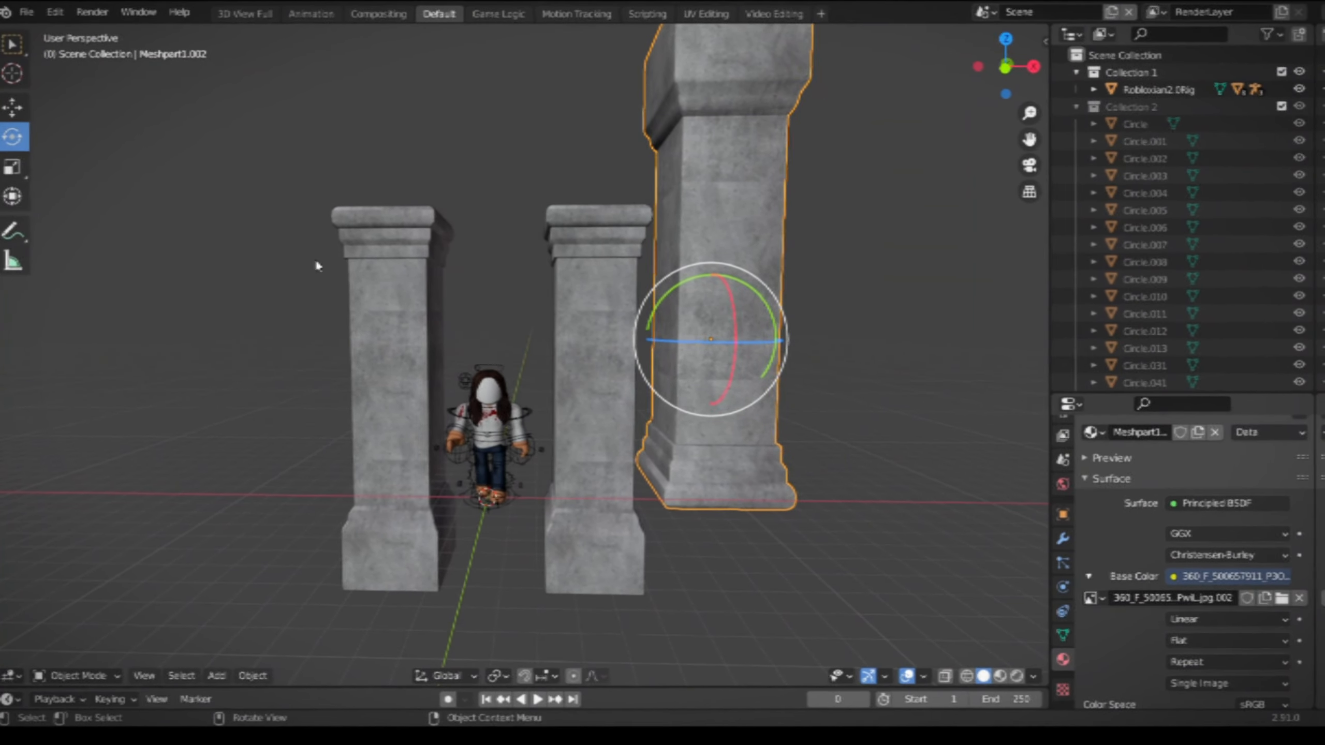
Position the inverted pillar in front of the right-hand pillar in camera view and check it in rendered shading.
{"action": "left_click", "coordinate": [10, 116]}
{"action": "left_click", "coordinate": [1025, 178]}
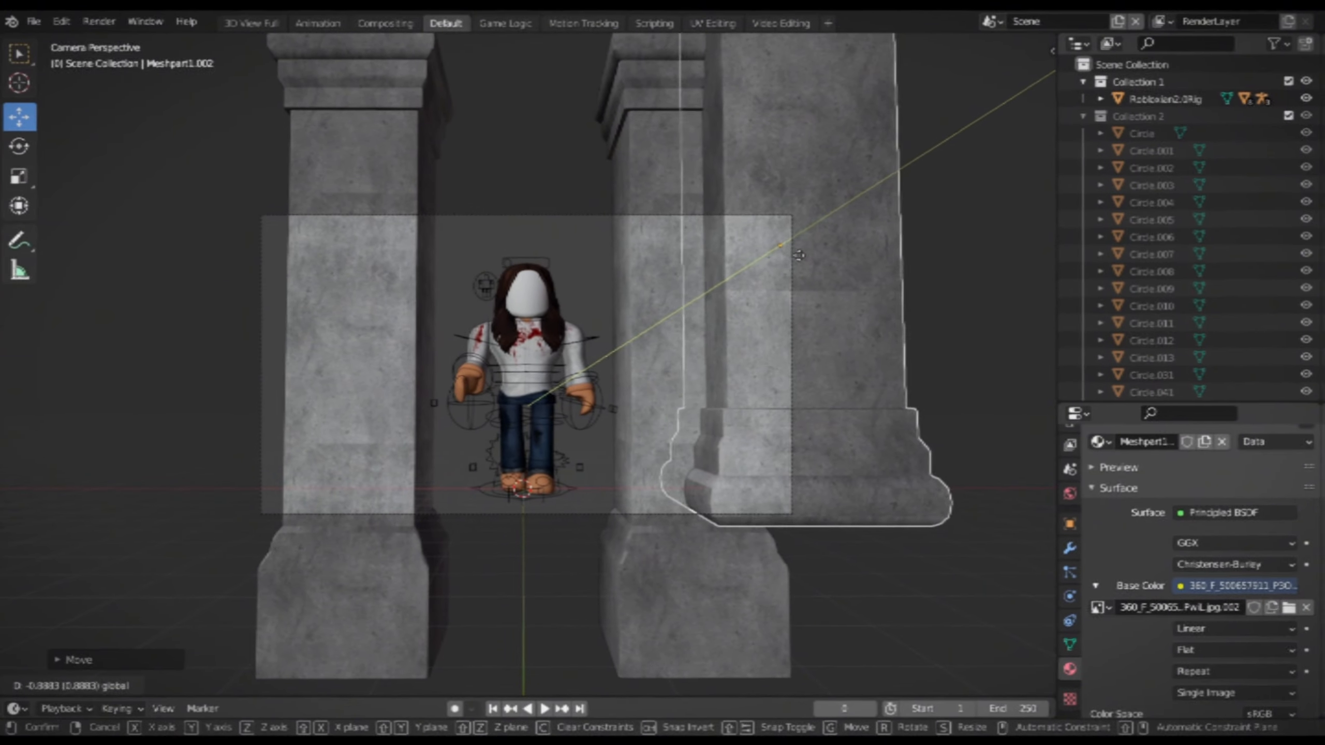
{"action": "left_click", "coordinate": [1019, 679]}
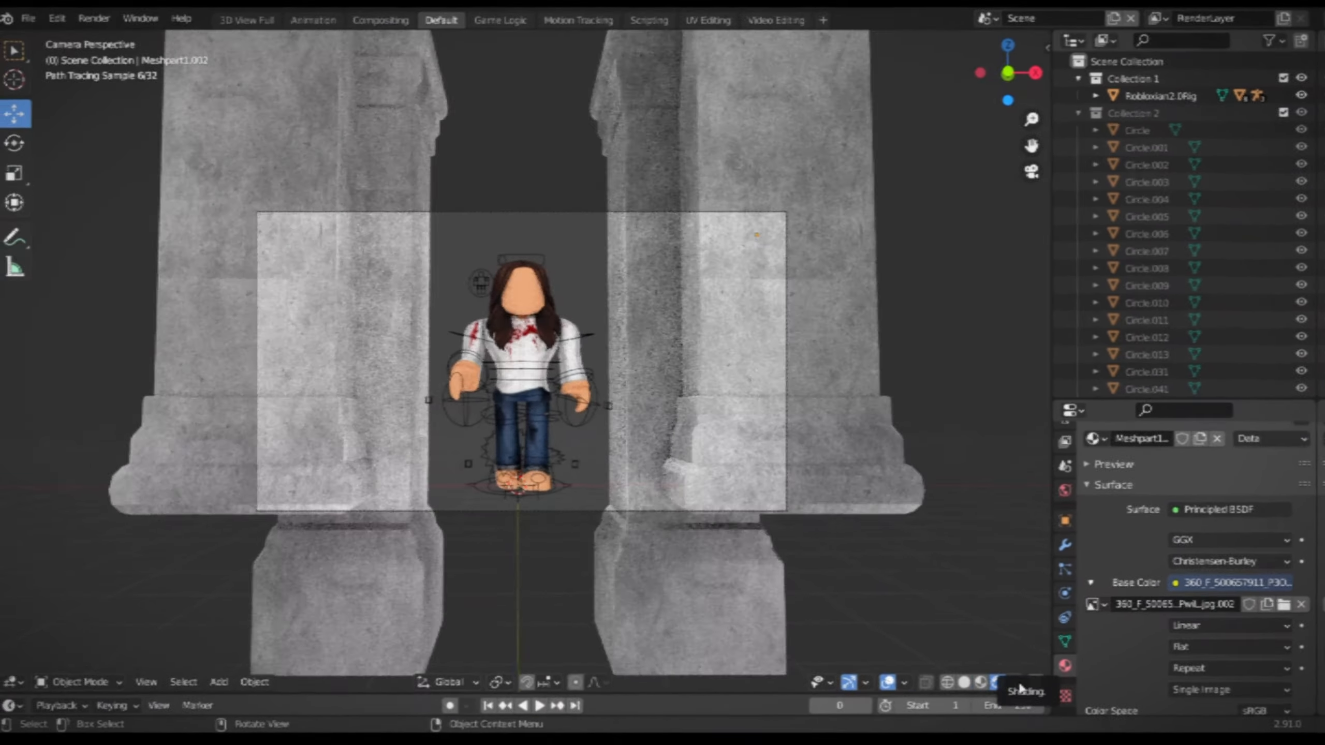
{"action": "left_click", "coordinate": [964, 682]}
Select all four pillars and move them back behind the character, away from the camera.
{"action": "left_click", "coordinate": [318, 303]}
{"action": "left_click", "coordinate": [389, 313], "text": "shift"}
{"action": "left_click", "coordinate": [647, 313], "text": "shift"}
{"action": "left_click", "coordinate": [730, 313], "text": "shift"}
{"action": "left_click_drag", "start_coordinate": [516, 276], "coordinate": [515, 261]}
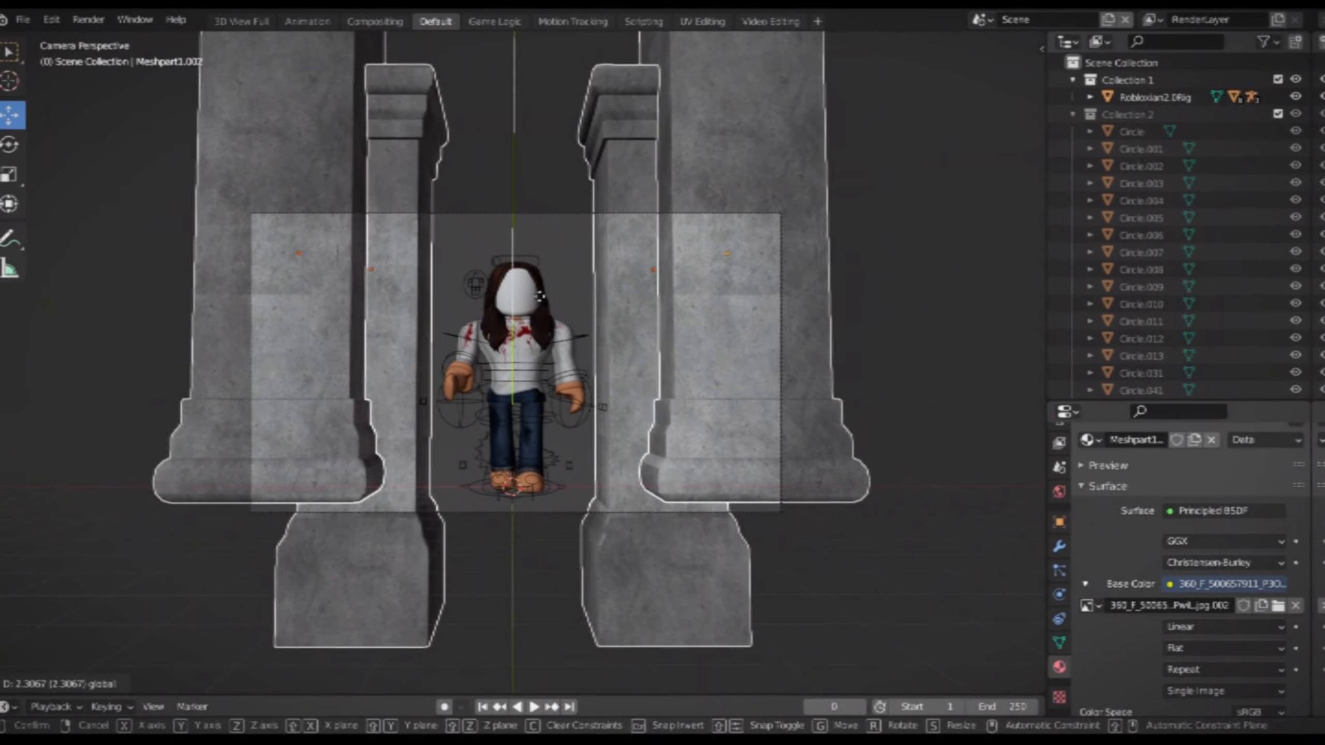
Duplicate the right-hand inverted pillar and move the copy along X away from the others.
{"action": "middle_click_drag", "start_coordinate": [522, 313], "coordinate": [527, 371]}
{"action": "scroll", "coordinate": [528, 376], "scroll_direction": "down", "scroll_amount": 2}
{"action": "left_click", "coordinate": [621, 321]}
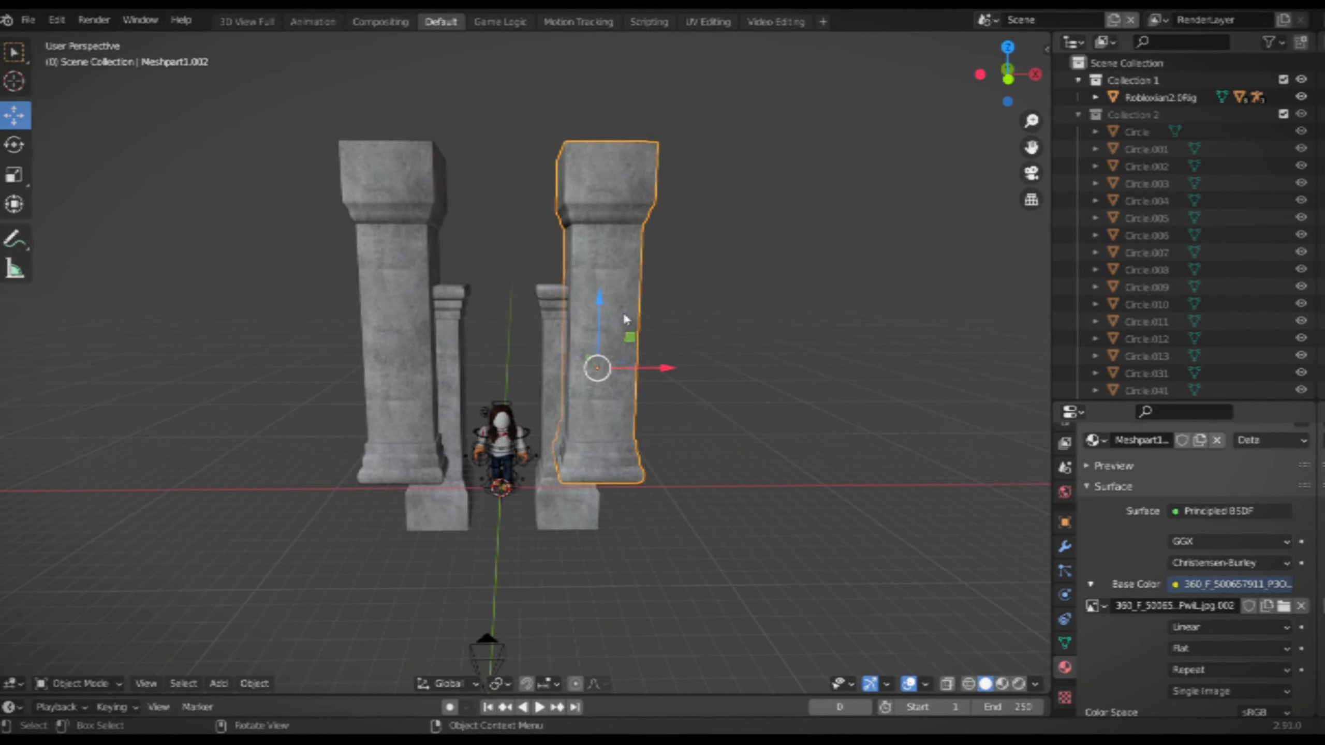
{"action": "key", "text": "ctrl+c"}
{"action": "key", "text": "ctrl+v"}
{"action": "left_click_drag", "start_coordinate": [662, 369], "coordinate": [773, 369]}
Rotate the new pillar copy onto its side and set its rotation value to 90°.
{"action": "left_click", "coordinate": [11, 144]}
{"action": "left_click_drag", "start_coordinate": [744, 318], "coordinate": [793, 271]}
{"action": "key", "text": "n"}
{"action": "double_click", "coordinate": [915, 170]}
{"action": "type", "text": "90"}
{"action": "key", "text": "Return"}
{"action": "key", "text": "n"}
Enlarge the flat pillar copy into a floor slab and lower it beneath the character's feet.
{"action": "left_click", "coordinate": [19, 174]}
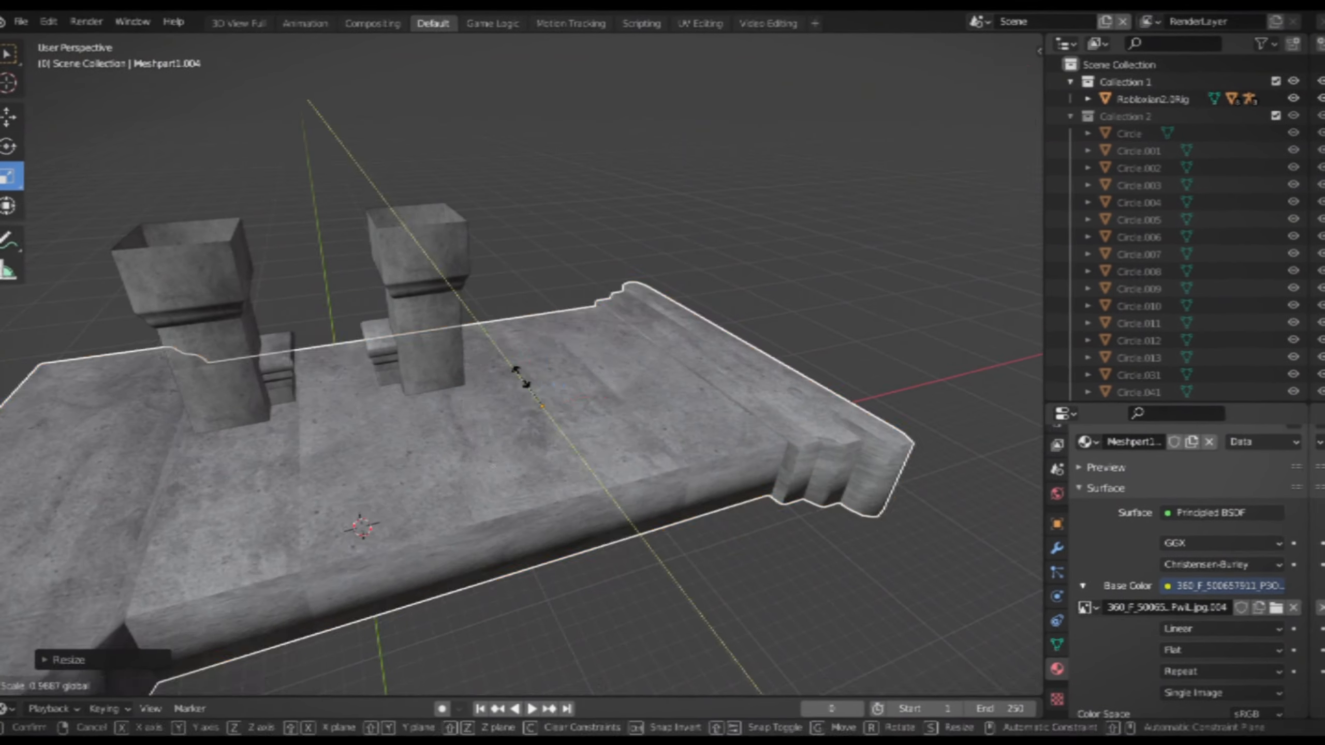
{"action": "left_click", "coordinate": [19, 115]}
{"action": "left_click_drag", "start_coordinate": [532, 324], "coordinate": [532, 396]}
{"action": "middle_click_drag", "start_coordinate": [715, 413], "coordinate": [714, 351]}
{"action": "left_click_drag", "start_coordinate": [987, 339], "coordinate": [993, 334]}
{"action": "scroll", "coordinate": [715, 350], "scroll_direction": "up", "scroll_amount": 4}
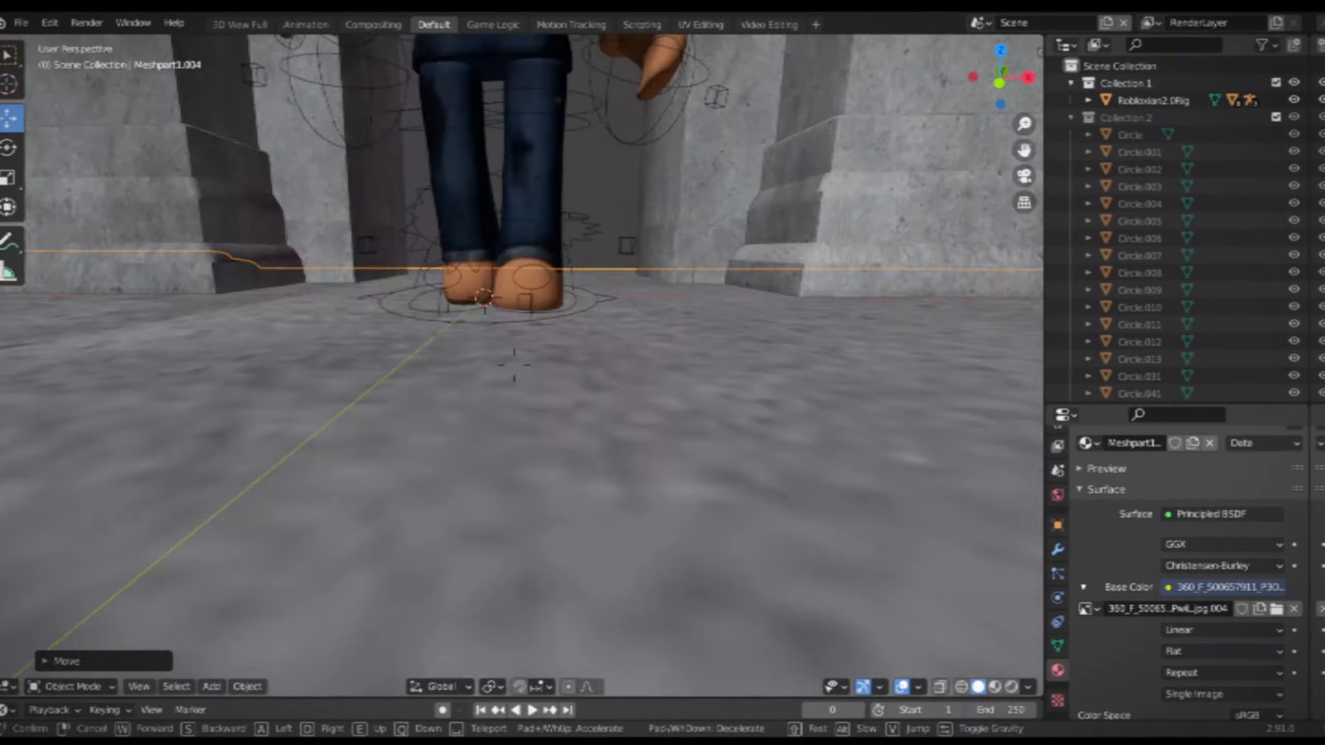
Rescale the floor slab and adjust its position under the pillars, matching its height in camera view.
{"action": "scroll", "coordinate": [715, 350], "scroll_direction": "down", "scroll_amount": 8}
{"action": "middle_click_drag", "start_coordinate": [714, 349], "coordinate": [646, 386]}
{"action": "left_click", "coordinate": [14, 176]}
{"action": "left_click_drag", "start_coordinate": [823, 388], "coordinate": [781, 387]}
{"action": "left_click", "coordinate": [16, 117]}
{"action": "left_click_drag", "start_coordinate": [580, 399], "coordinate": [571, 383]}
{"action": "key", "text": "KP_0"}
{"action": "left_click_drag", "start_coordinate": [653, 516], "coordinate": [653, 508]}
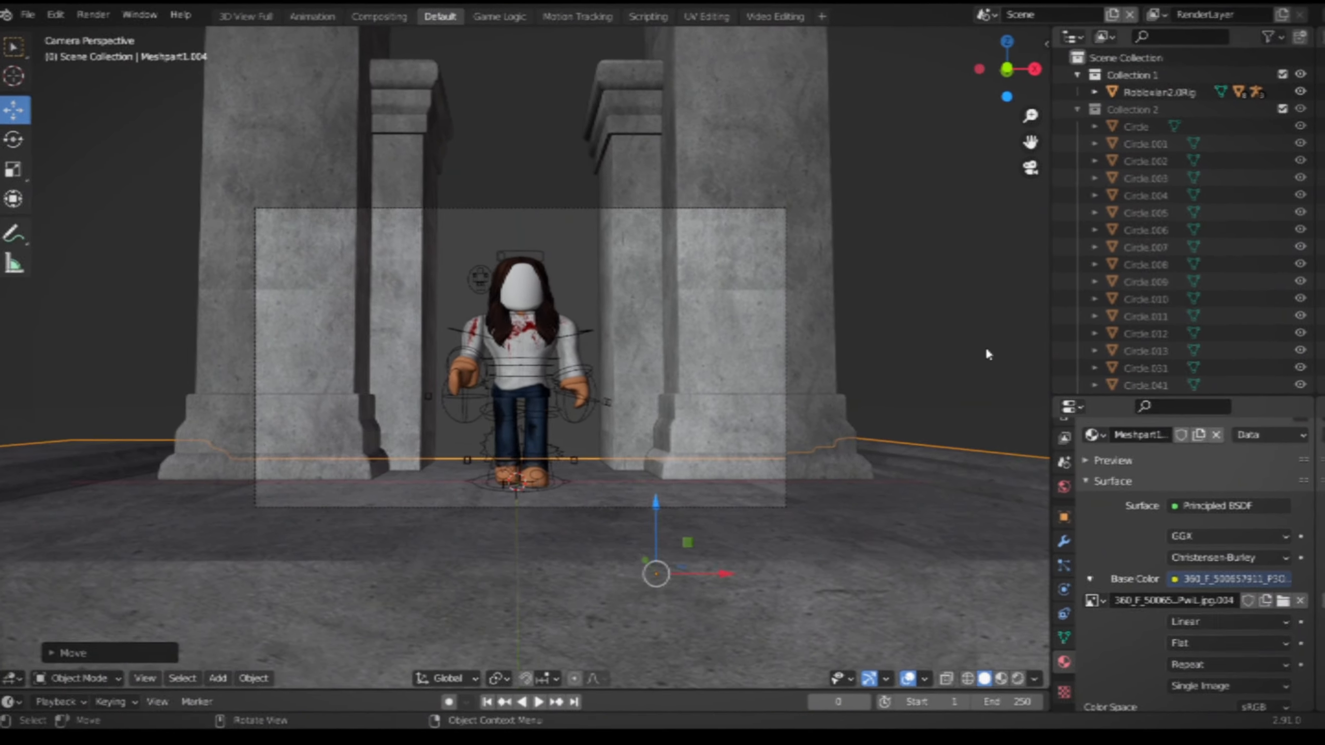
Check the scene in rendered shading and import the helmet model.
{"action": "left_click", "coordinate": [986, 347]}
{"action": "left_click", "coordinate": [1020, 685]}
{"action": "left_click", "coordinate": [987, 685]}
{"action": "key", "text": "KP_0"}
{"action": "left_click", "coordinate": [24, 22]}
{"action": "mouse_move", "coordinate": [57, 254]}
{"action": "left_click", "coordinate": [219, 391]}
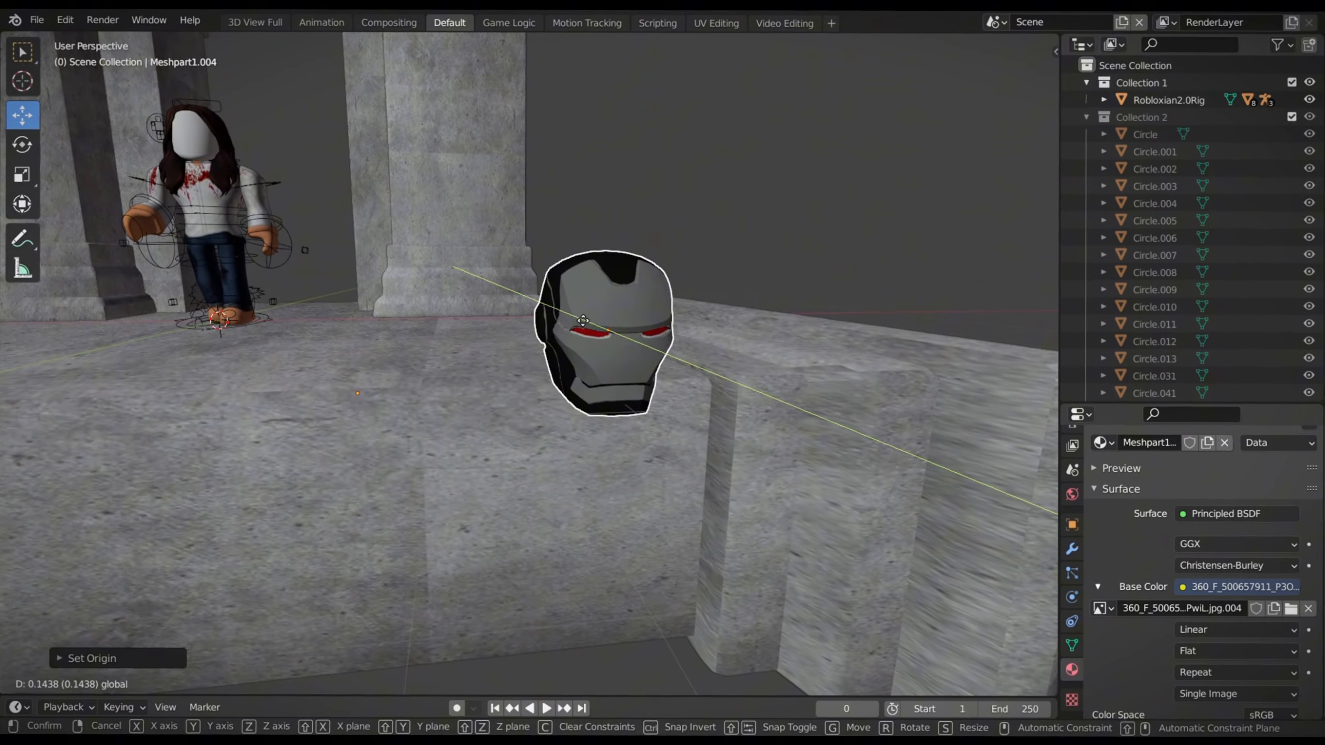
Move the imported helmet back along Y until it sits close to the character's feet.
{"action": "key", "text": "g"}
{"action": "key", "text": "y"}
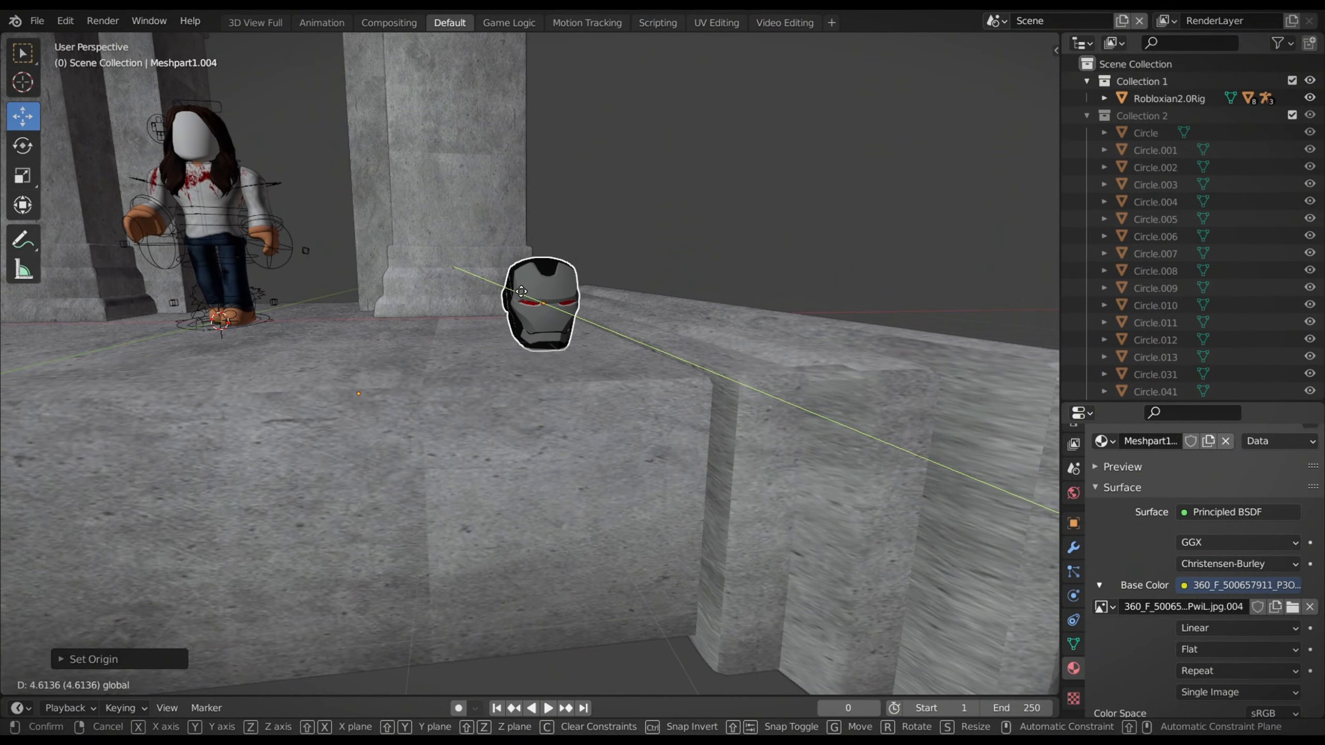
{"action": "left_click_drag", "start_coordinate": [587, 305], "coordinate": [354, 331]}
{"action": "key", "text": "shift+grave"}
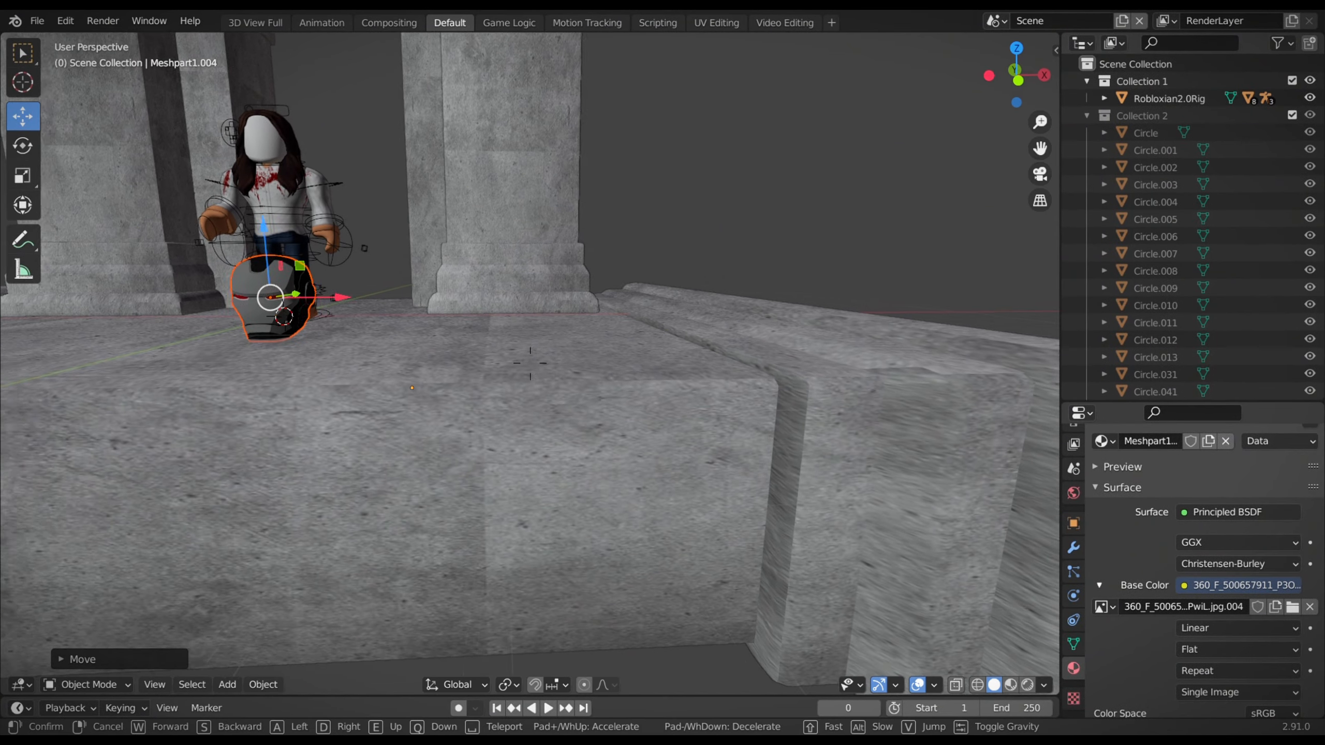
{"action": "key", "text": "w"}
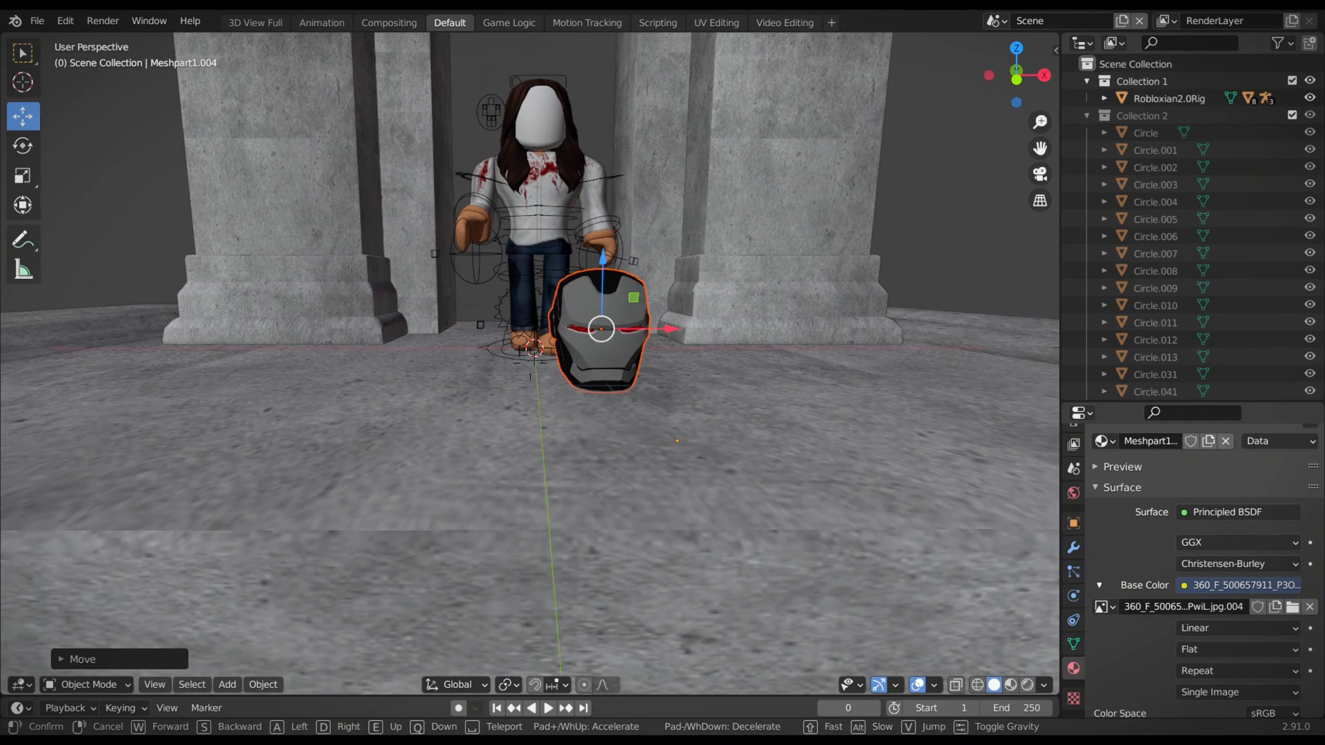
{"action": "left_click", "coordinate": [529, 356]}
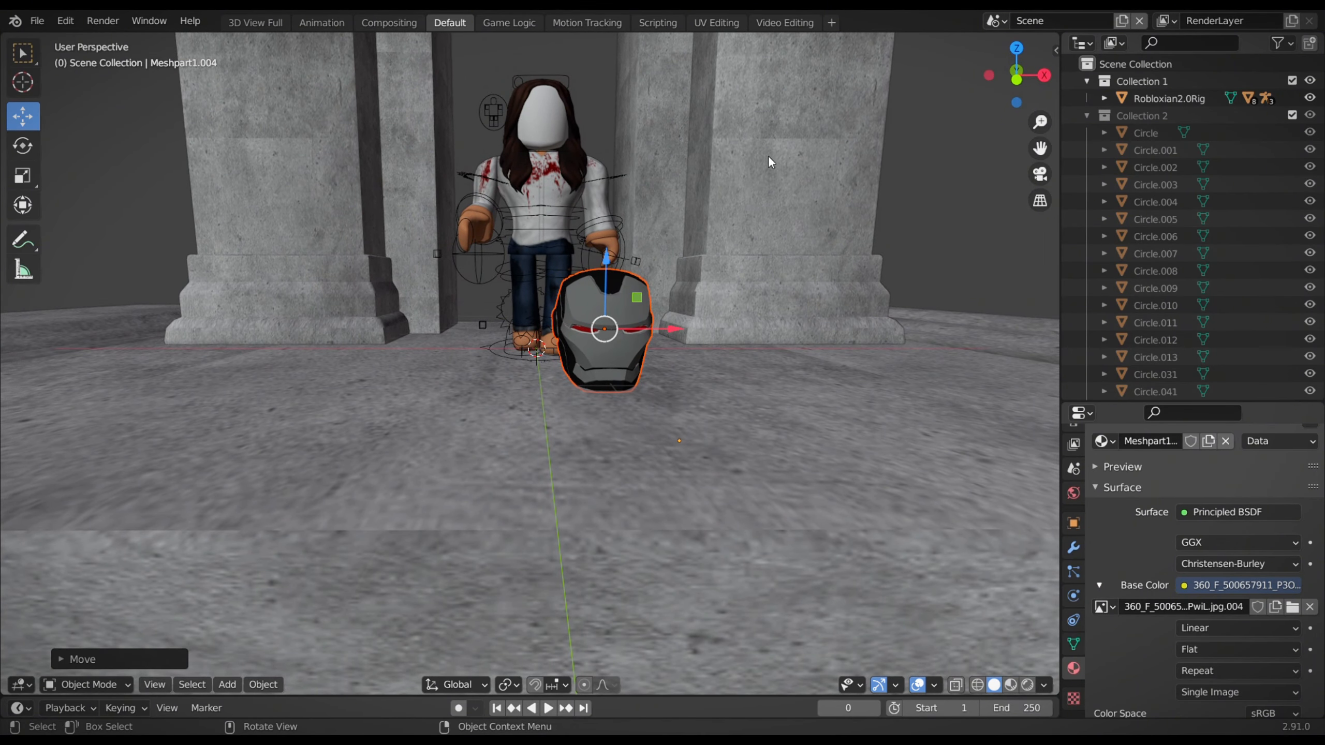
In camera view, move the helmet along X below the character's raised hand and lift it off the floor.
{"action": "left_click", "coordinate": [1047, 173]}
{"action": "key", "text": "g"}
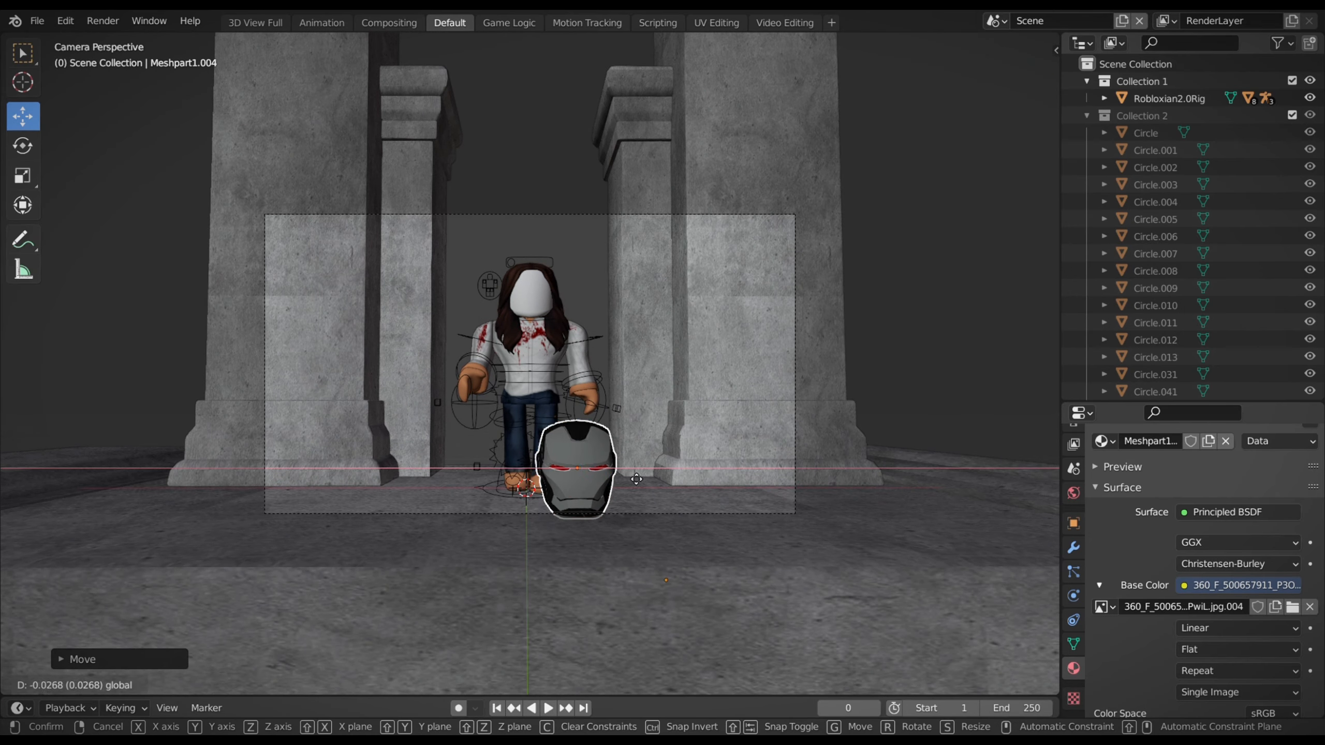
{"action": "left_click", "coordinate": [446, 471]}
{"action": "left_click_drag", "start_coordinate": [392, 418], "coordinate": [393, 382]}
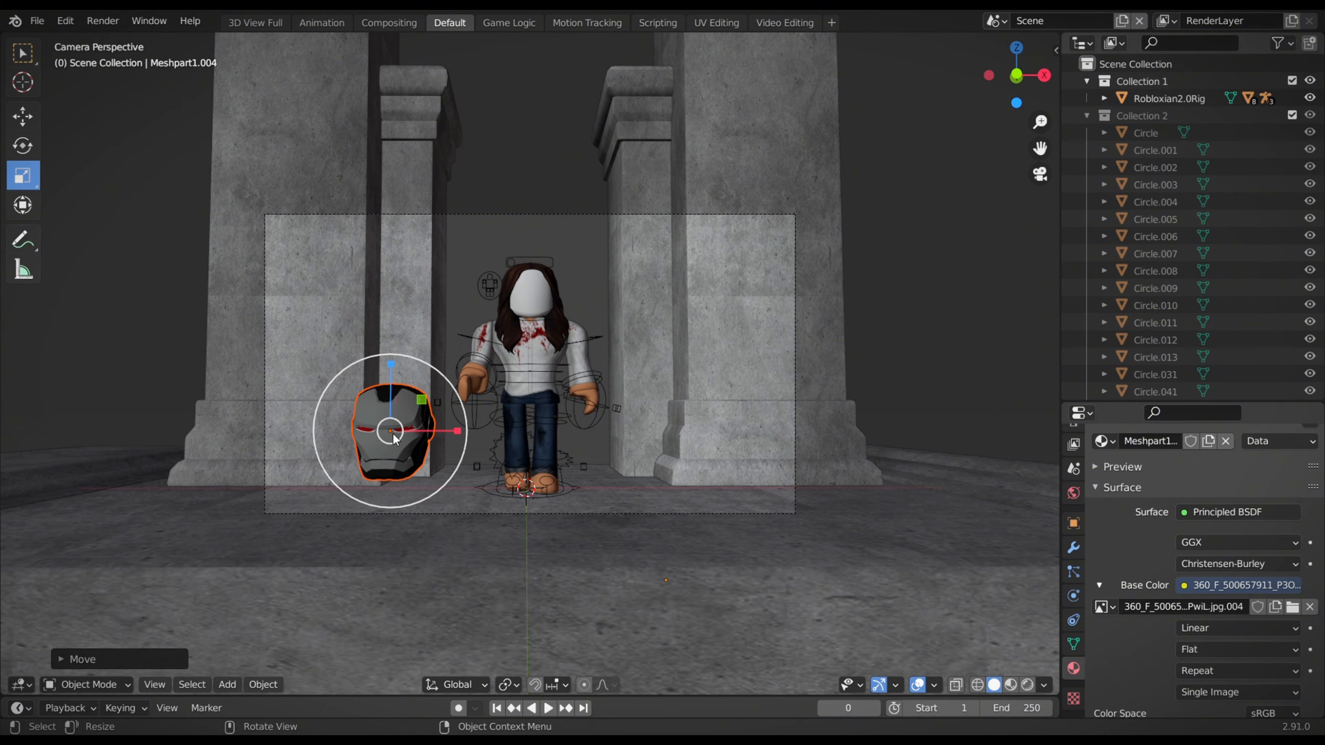
Scale the helmet down and rotate it so its face turns sideways toward the character.
{"action": "left_click_drag", "start_coordinate": [402, 429], "coordinate": [393, 427]}
{"action": "left_click_drag", "start_coordinate": [390, 364], "coordinate": [385, 351]}
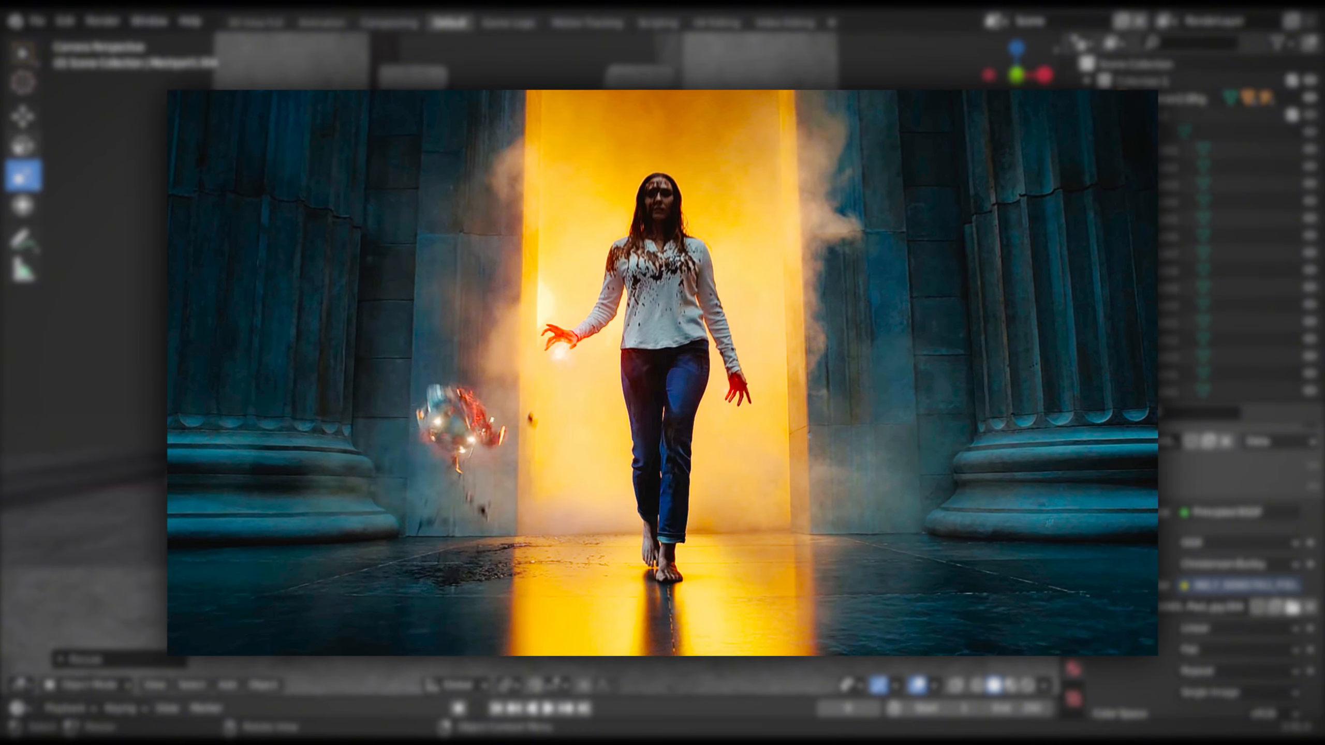
{"action": "left_click", "coordinate": [23, 146]}
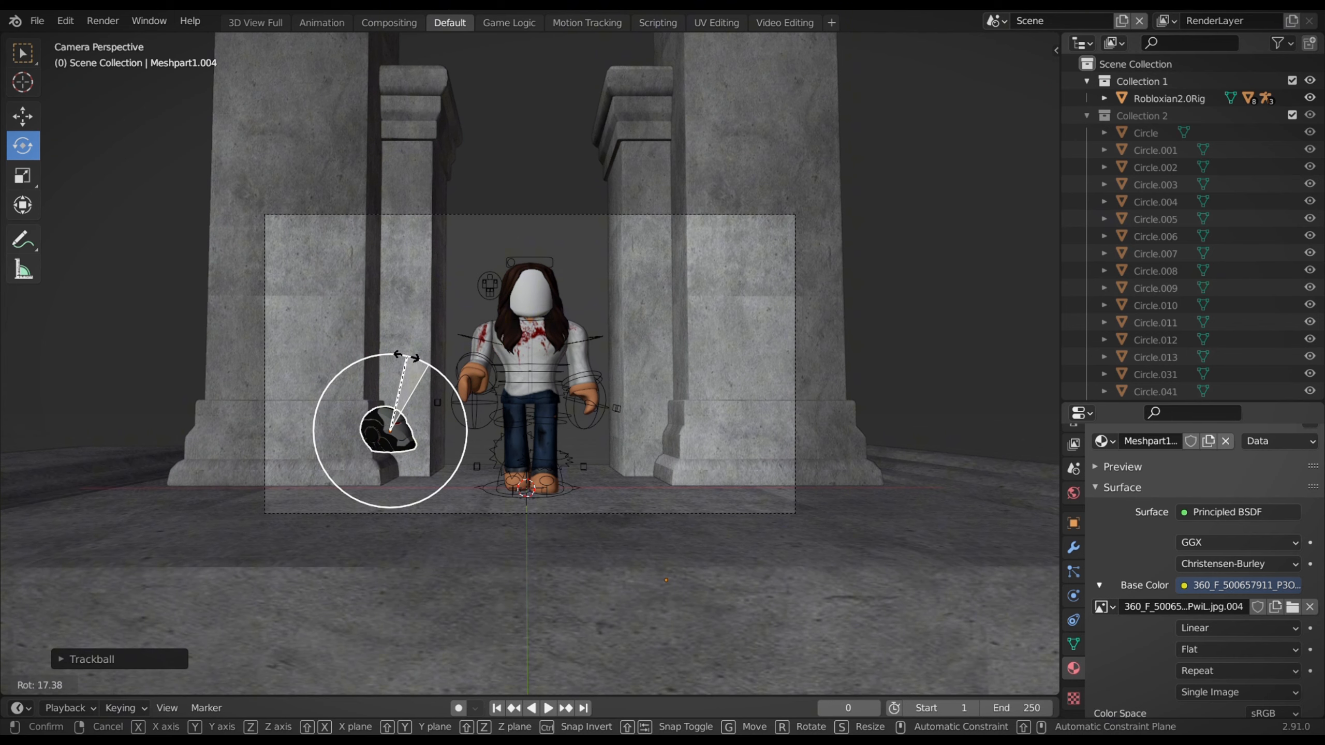
{"action": "left_click_drag", "start_coordinate": [407, 358], "coordinate": [407, 358]}
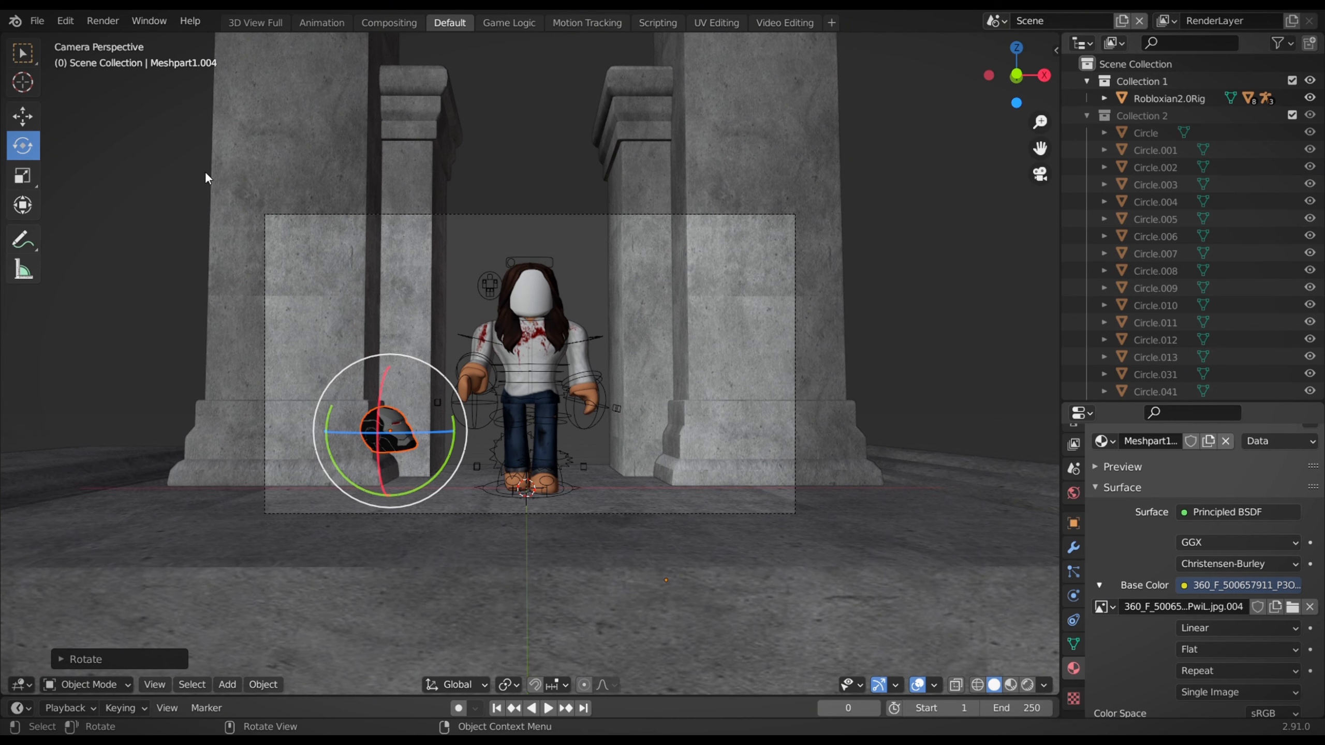
{"action": "left_click_drag", "start_coordinate": [456, 429], "coordinate": [469, 443]}
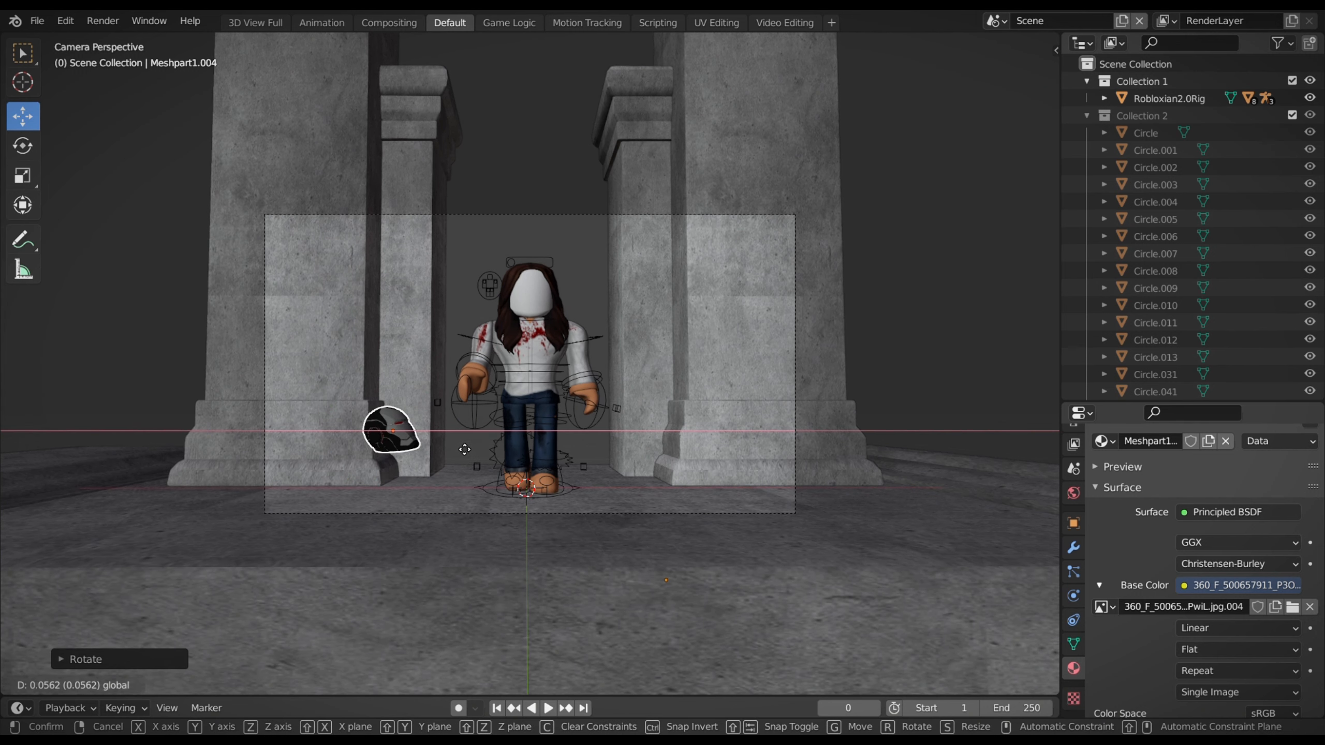
Nudge the helmet along X and slightly upward, and scale it along X to about 0.82.
{"action": "left_click_drag", "start_coordinate": [460, 448], "coordinate": [460, 449]}
{"action": "left_click_drag", "start_coordinate": [388, 382], "coordinate": [392, 376]}
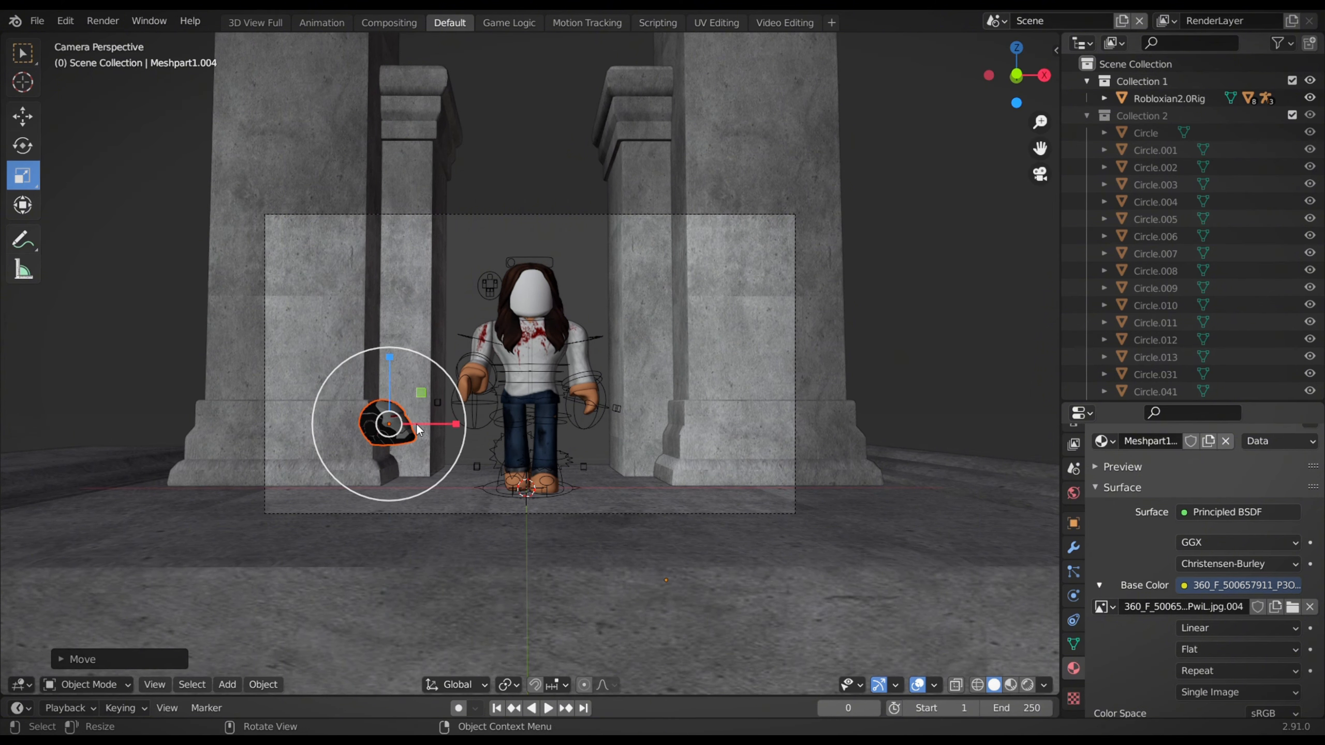
{"action": "left_click_drag", "start_coordinate": [456, 424], "coordinate": [472, 426]}
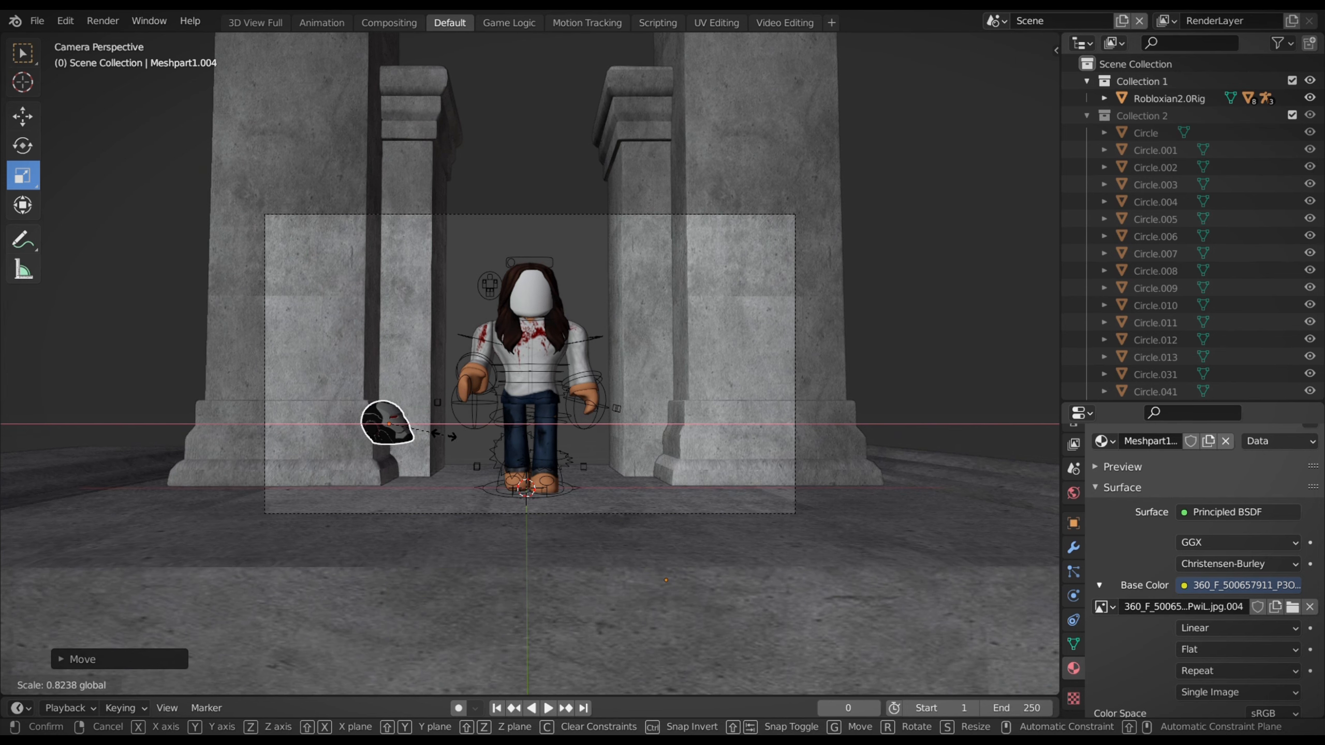
{"action": "left_click_drag", "start_coordinate": [452, 436], "coordinate": [451, 437]}
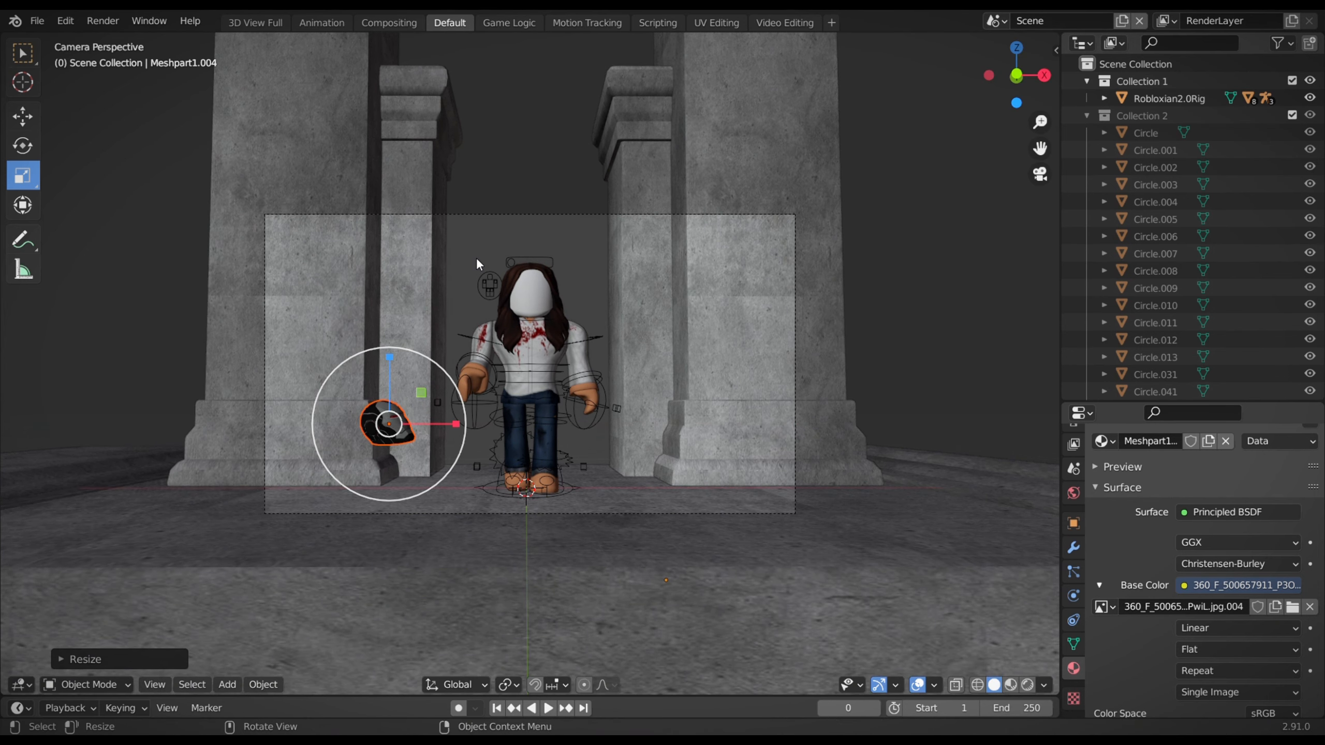
Add an area light above the character and darken the world color, checking it in rendered shading.
{"action": "left_click", "coordinate": [1039, 175]}
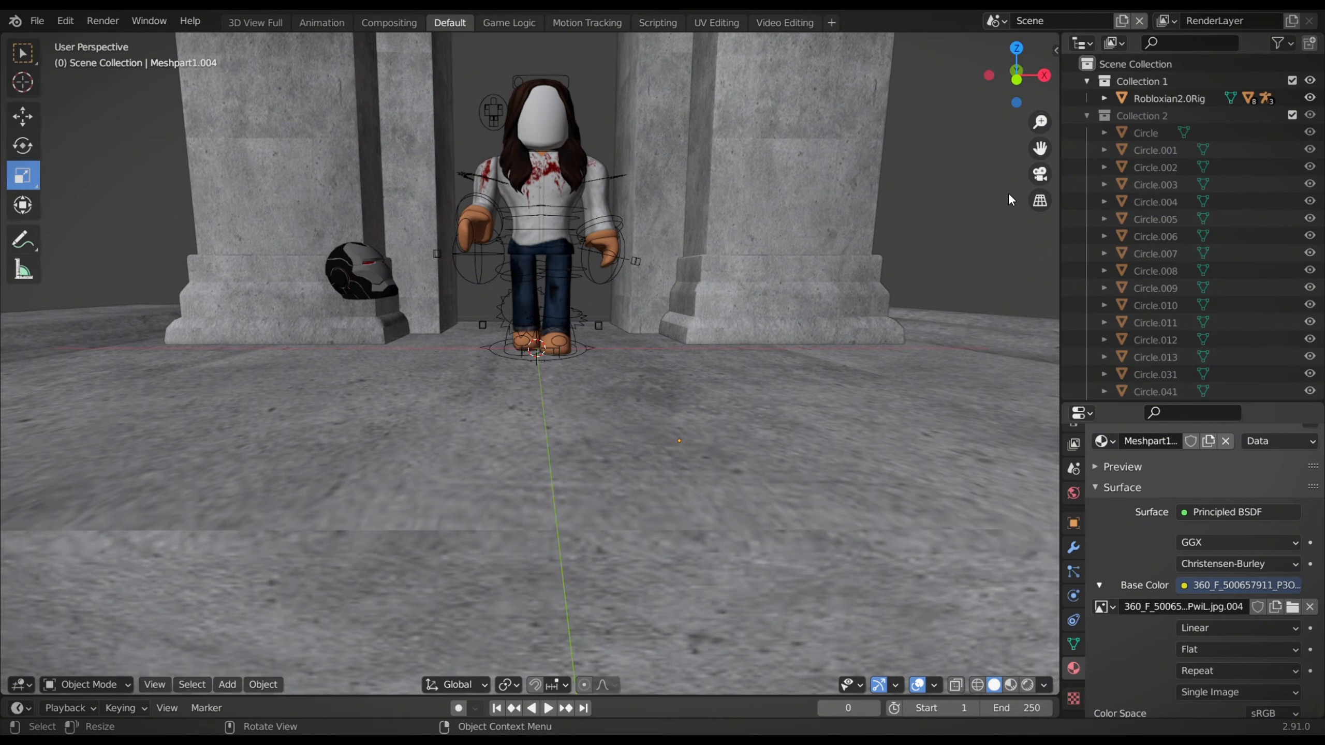
{"action": "left_click", "coordinate": [1027, 684]}
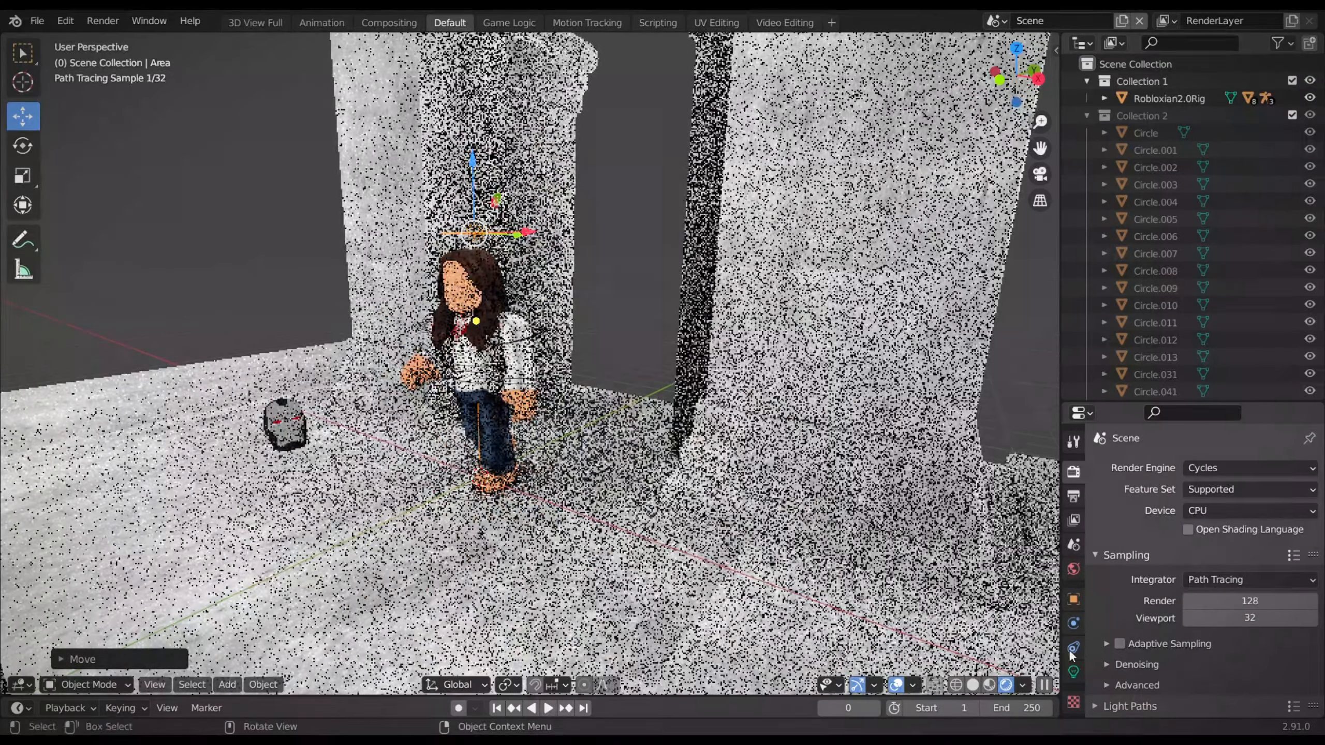
{"action": "left_click", "coordinate": [1072, 568]}
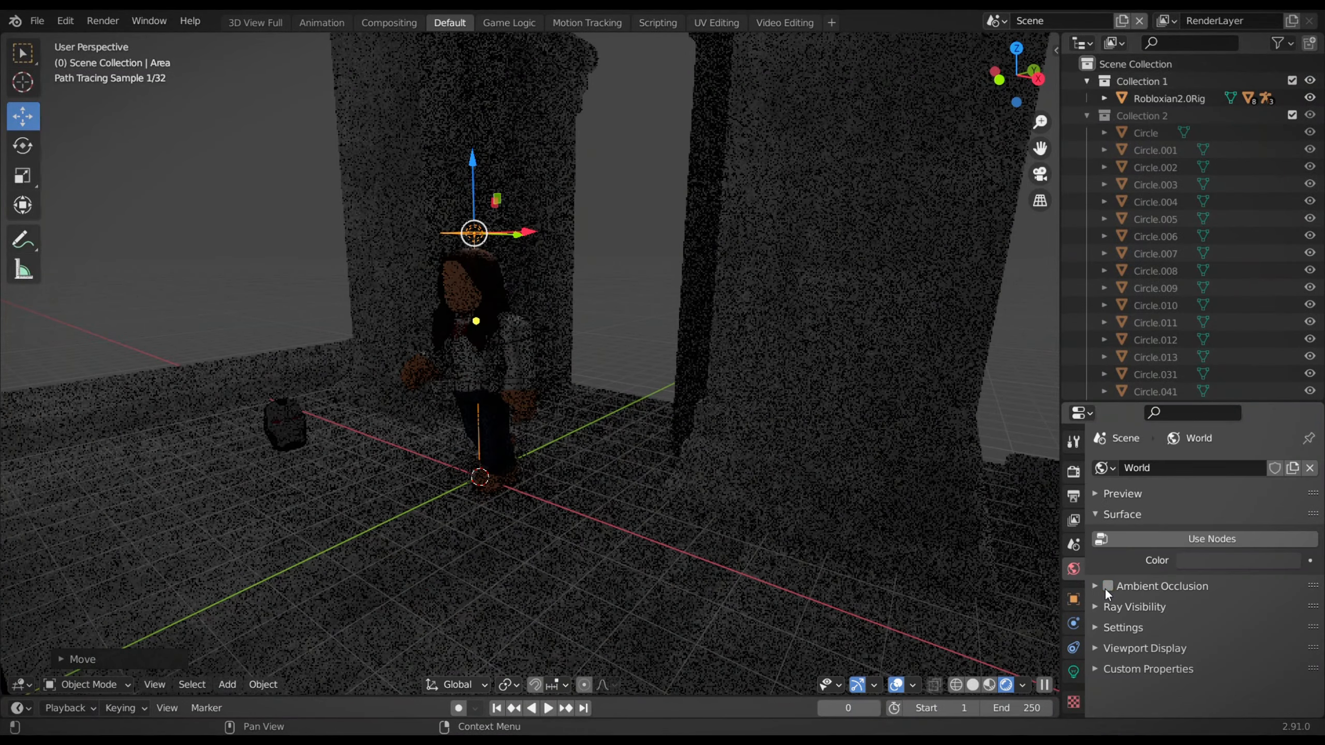
{"action": "left_click", "coordinate": [975, 686]}
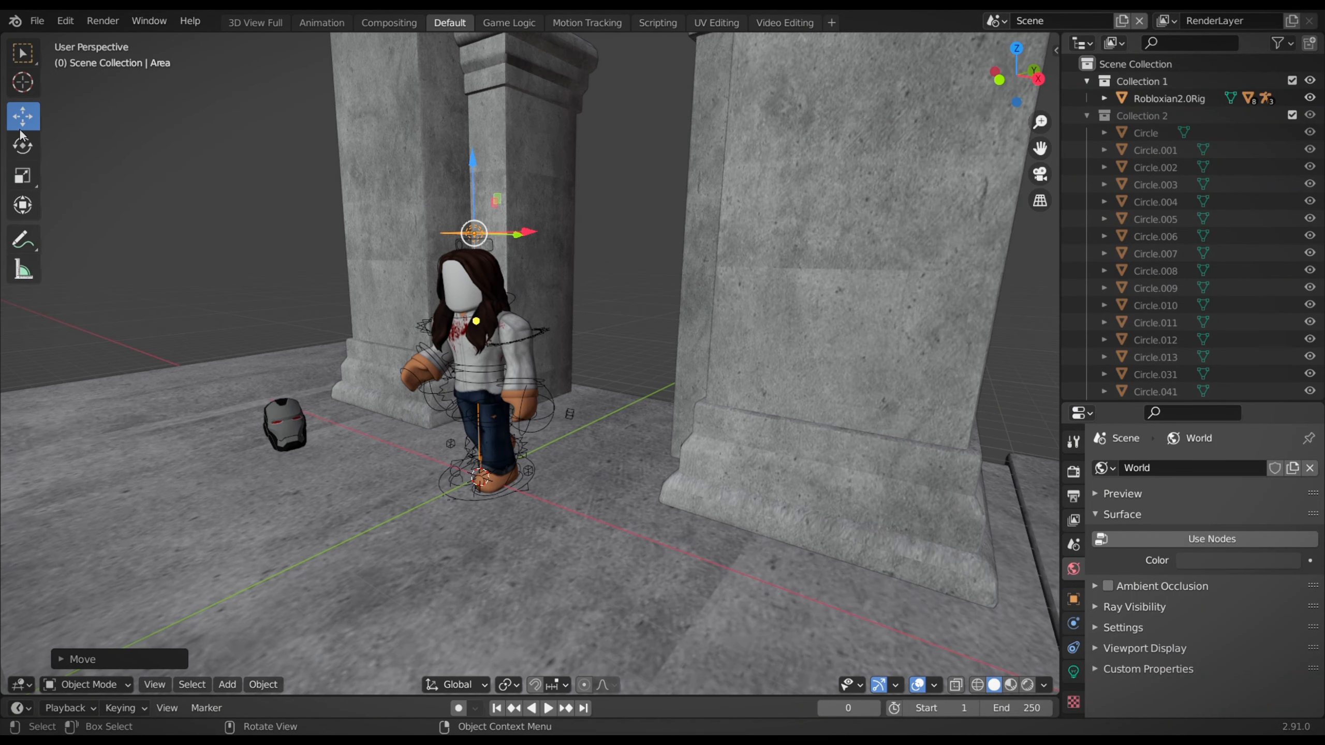
Lower the area light to the character's feet, enlarge it and rotate it about X until it stands upright.
{"action": "left_click_drag", "start_coordinate": [475, 206], "coordinate": [476, 226]}
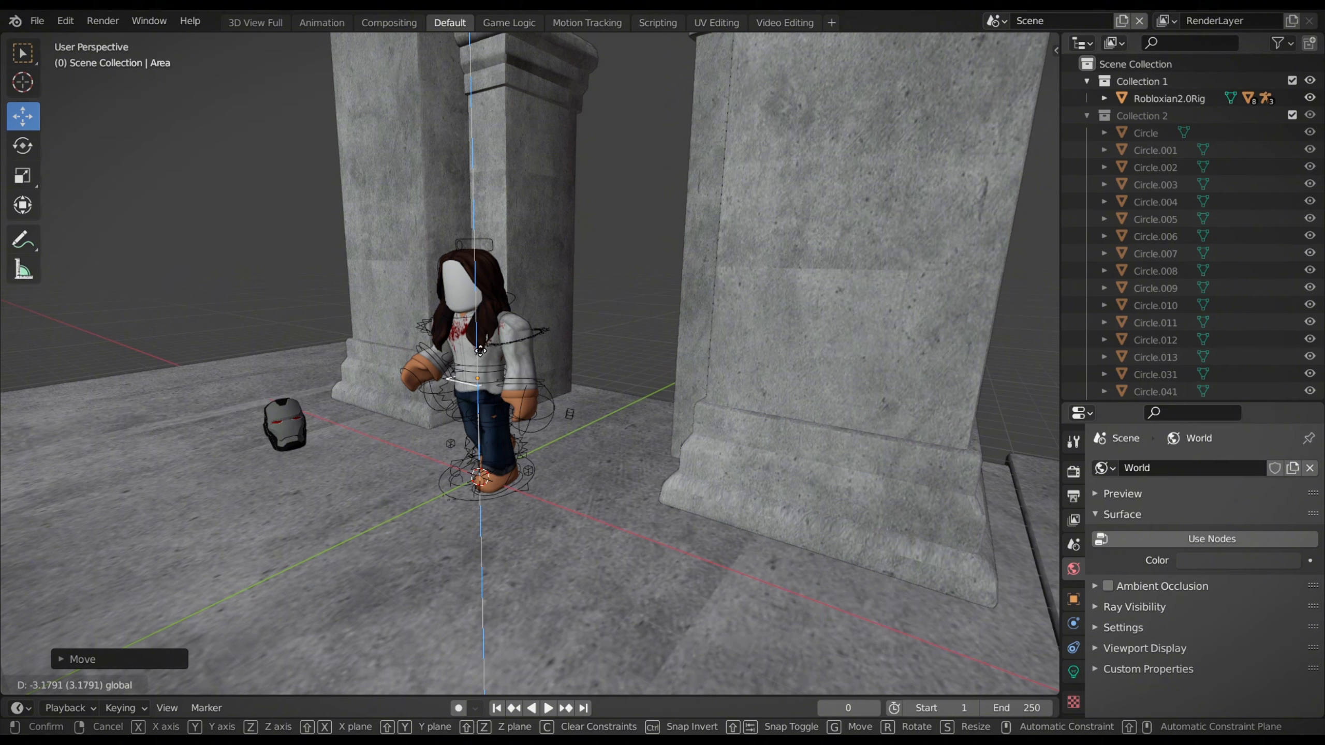
{"action": "left_click_drag", "start_coordinate": [486, 422], "coordinate": [486, 423]}
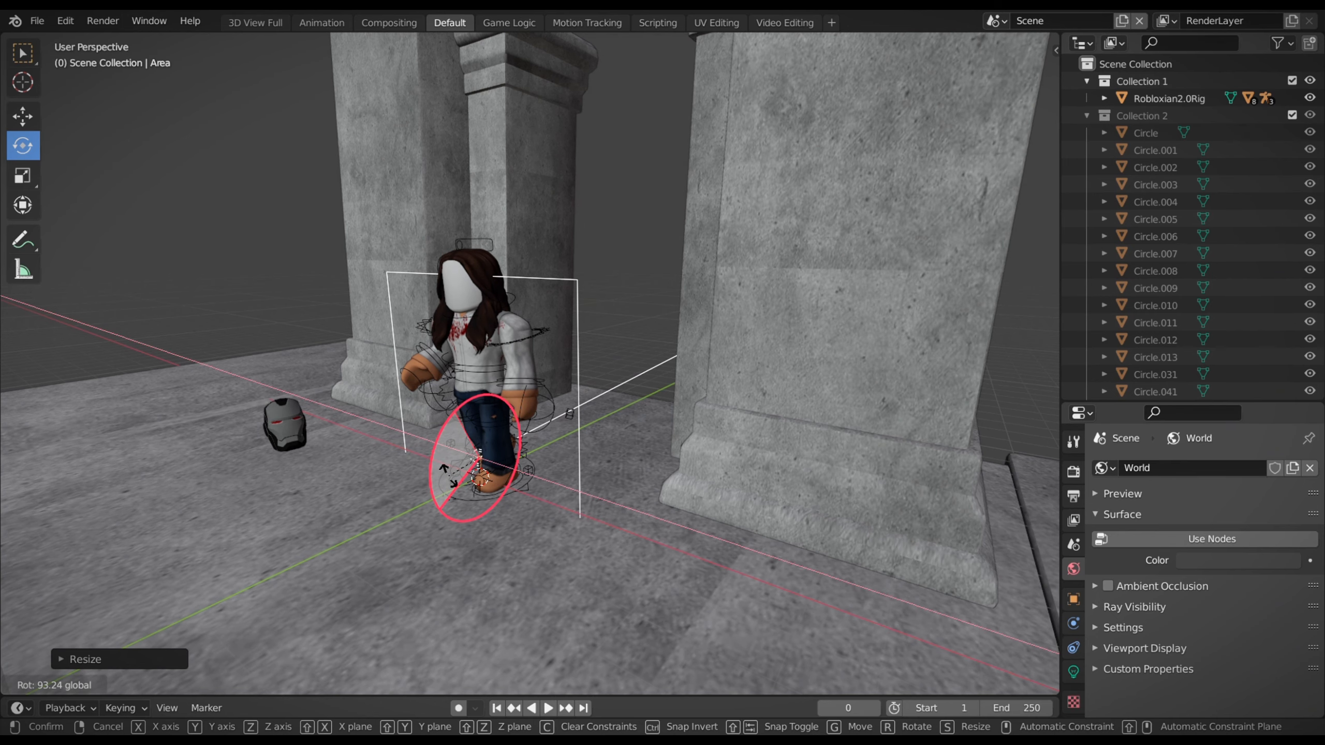
{"action": "left_click", "coordinate": [449, 471]}
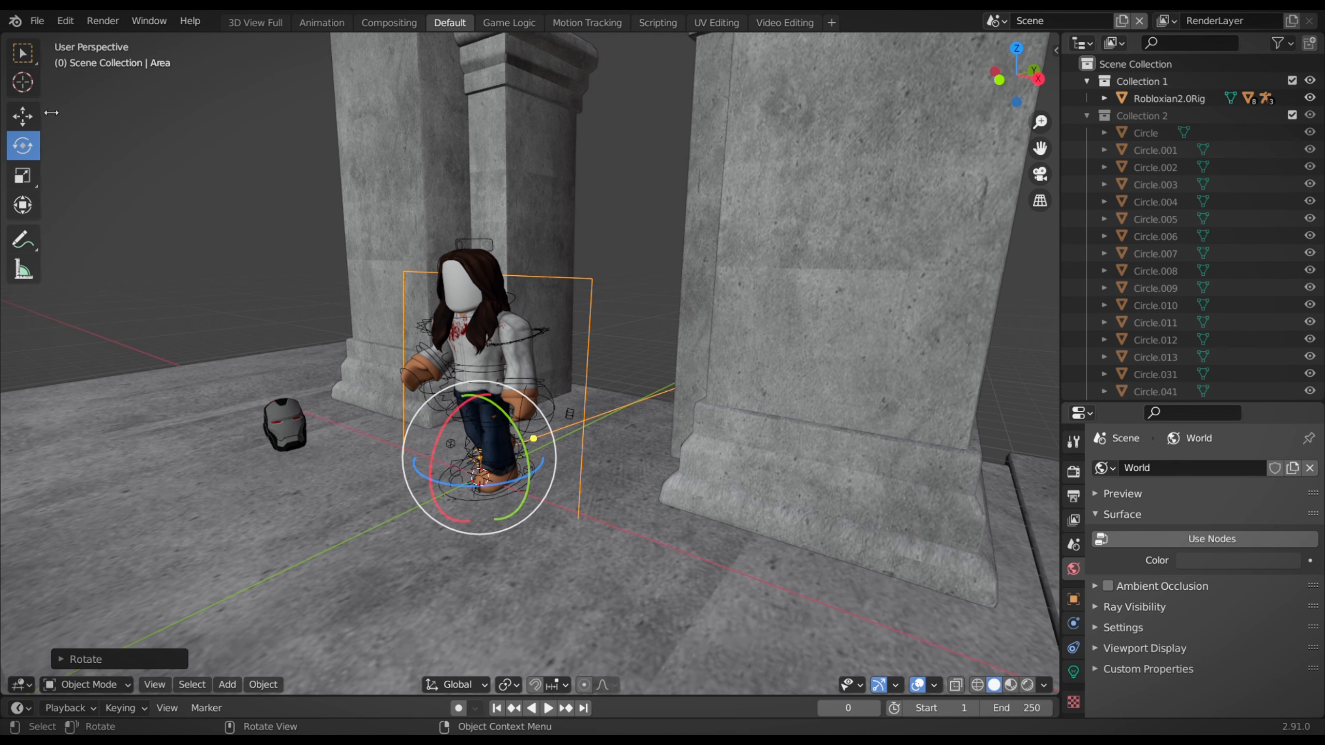
Raise the area light along Z and move it back along Y into the gap between the pillars.
{"action": "left_click_drag", "start_coordinate": [478, 413], "coordinate": [483, 384]}
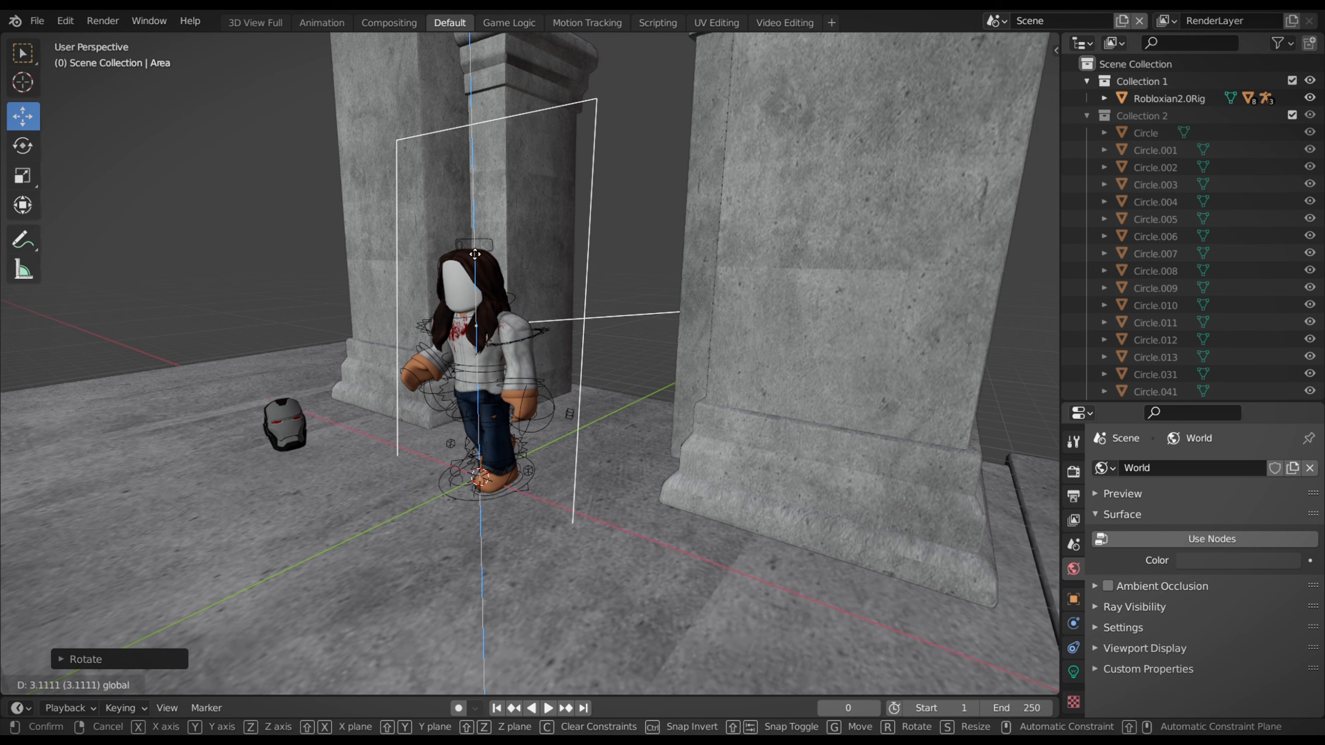
{"action": "left_click_drag", "start_coordinate": [474, 254], "coordinate": [466, 200]}
{"action": "left_click_drag", "start_coordinate": [522, 257], "coordinate": [529, 257]}
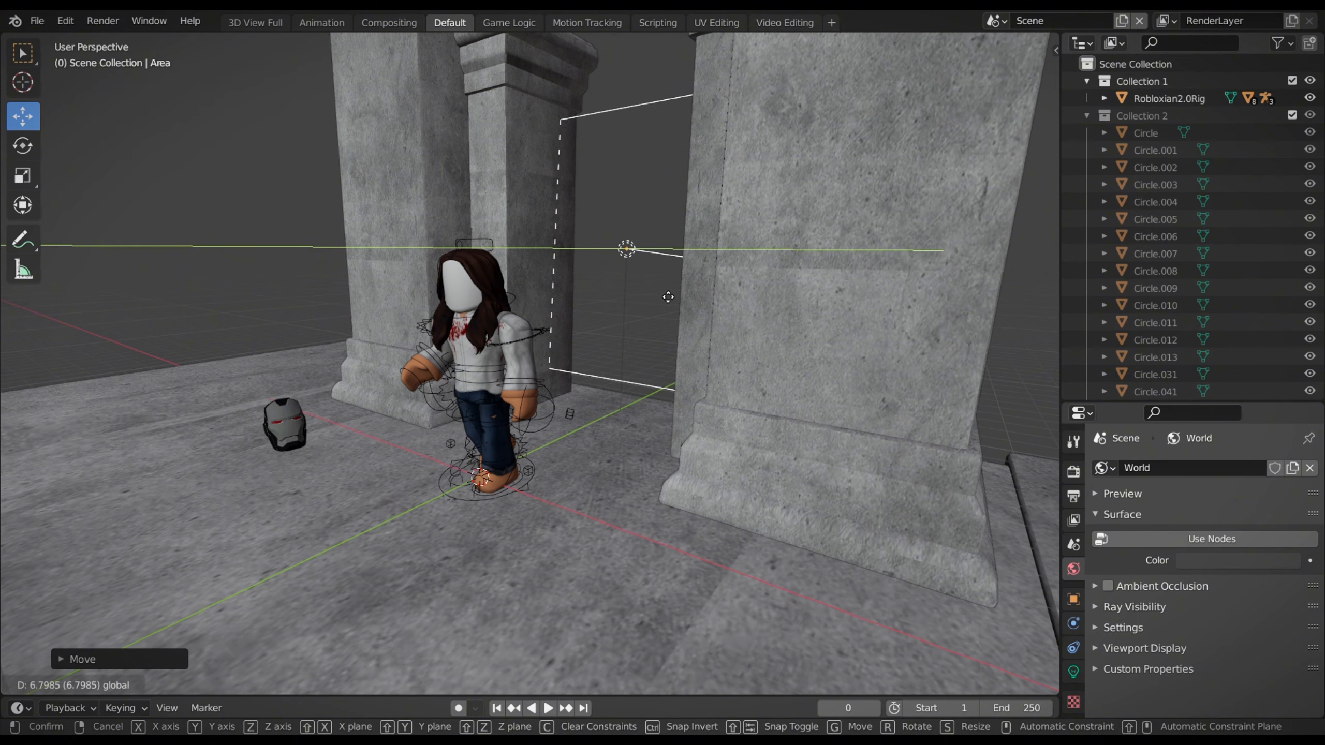
{"action": "left_click_drag", "start_coordinate": [611, 308], "coordinate": [652, 250]}
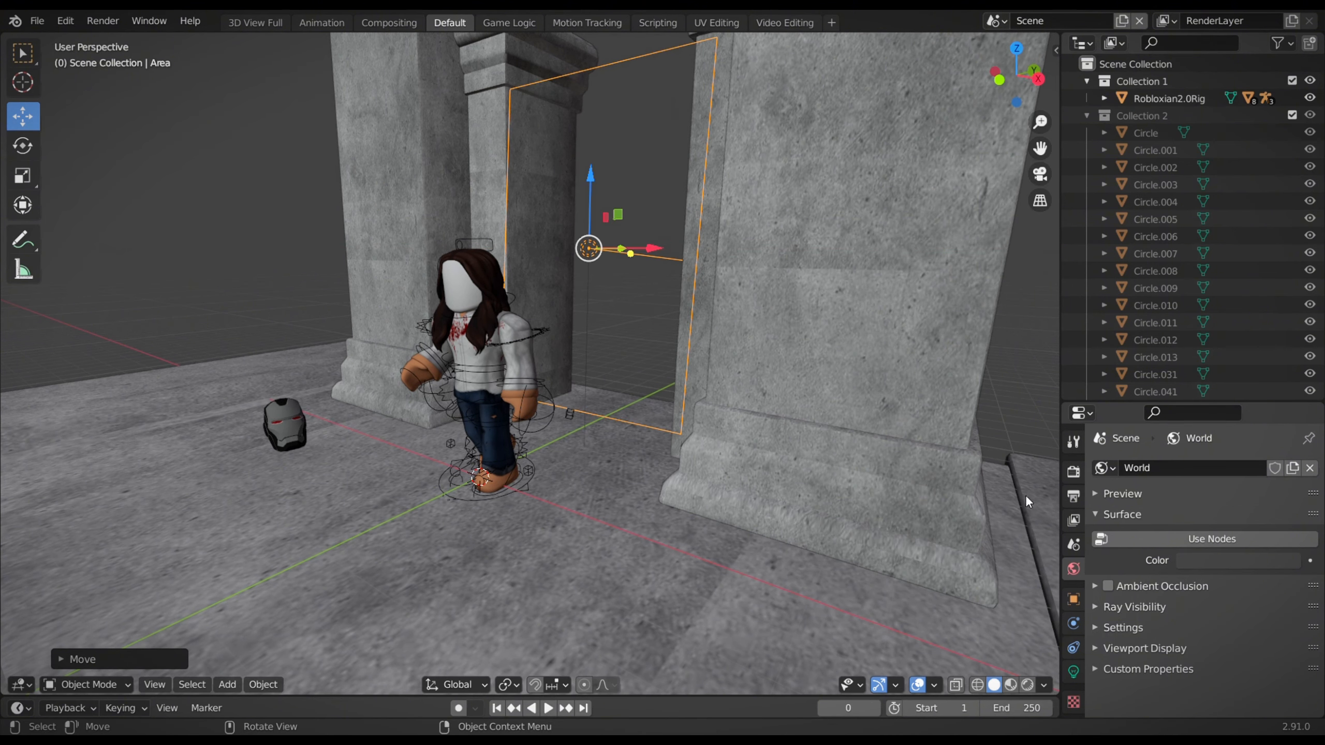
Give the area light a pale yellow color, a power of about 642 and a size of about 1.53.
{"action": "left_click", "coordinate": [1073, 671]}
{"action": "left_click", "coordinate": [1200, 560]}
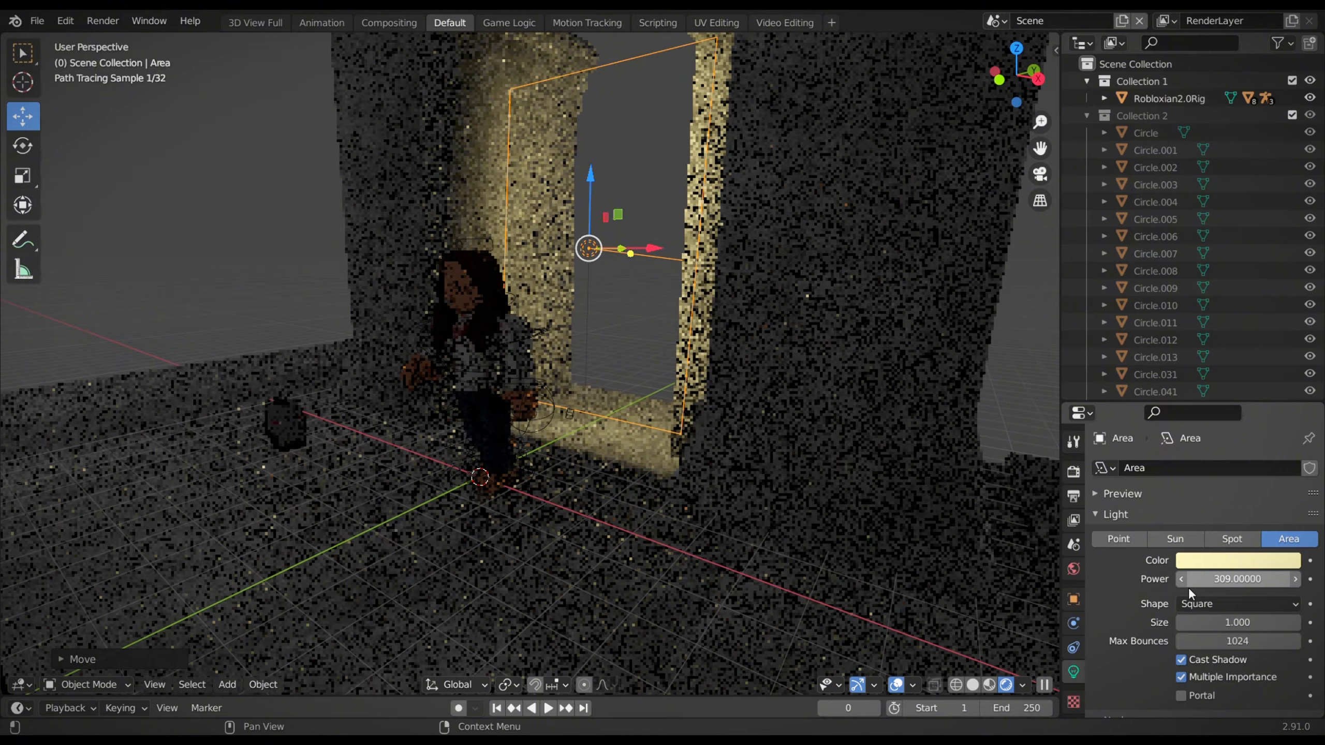
{"action": "left_click_drag", "start_coordinate": [1192, 582], "coordinate": [1224, 573]}
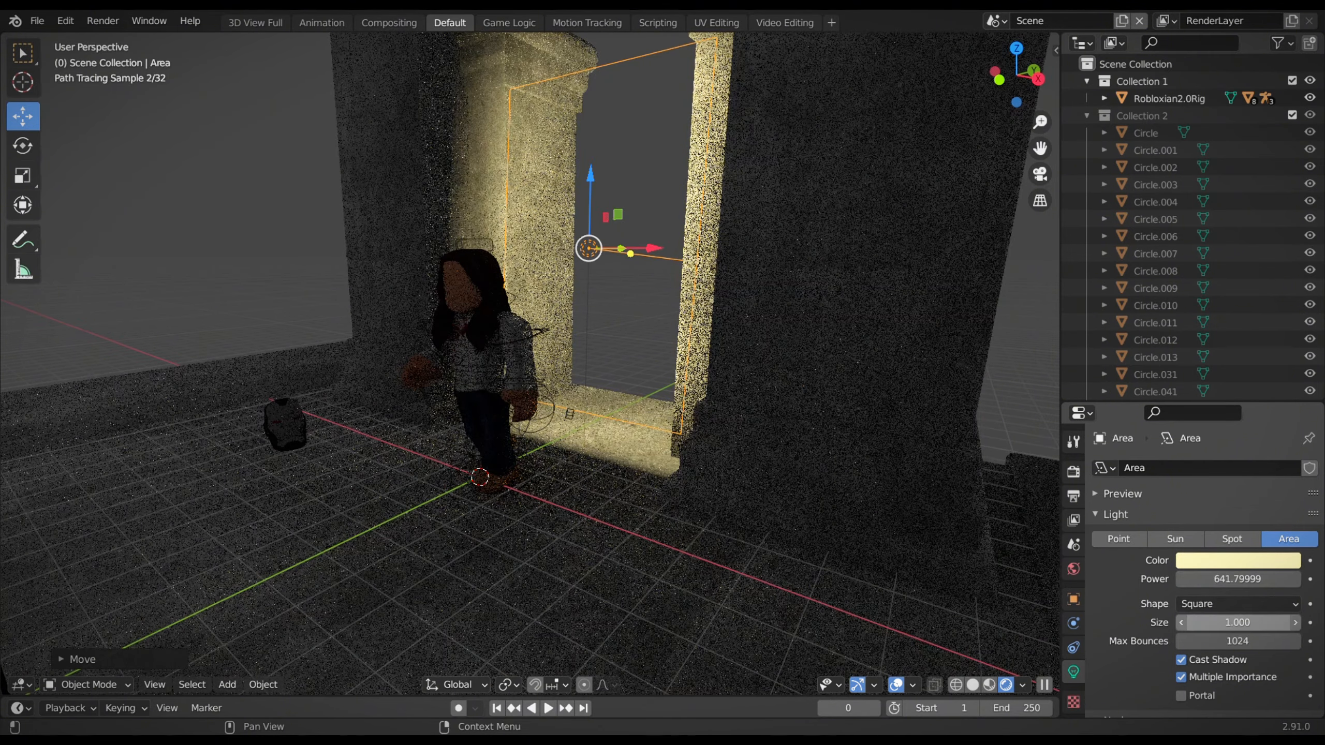
{"action": "left_click_drag", "start_coordinate": [1192, 622], "coordinate": [1241, 621]}
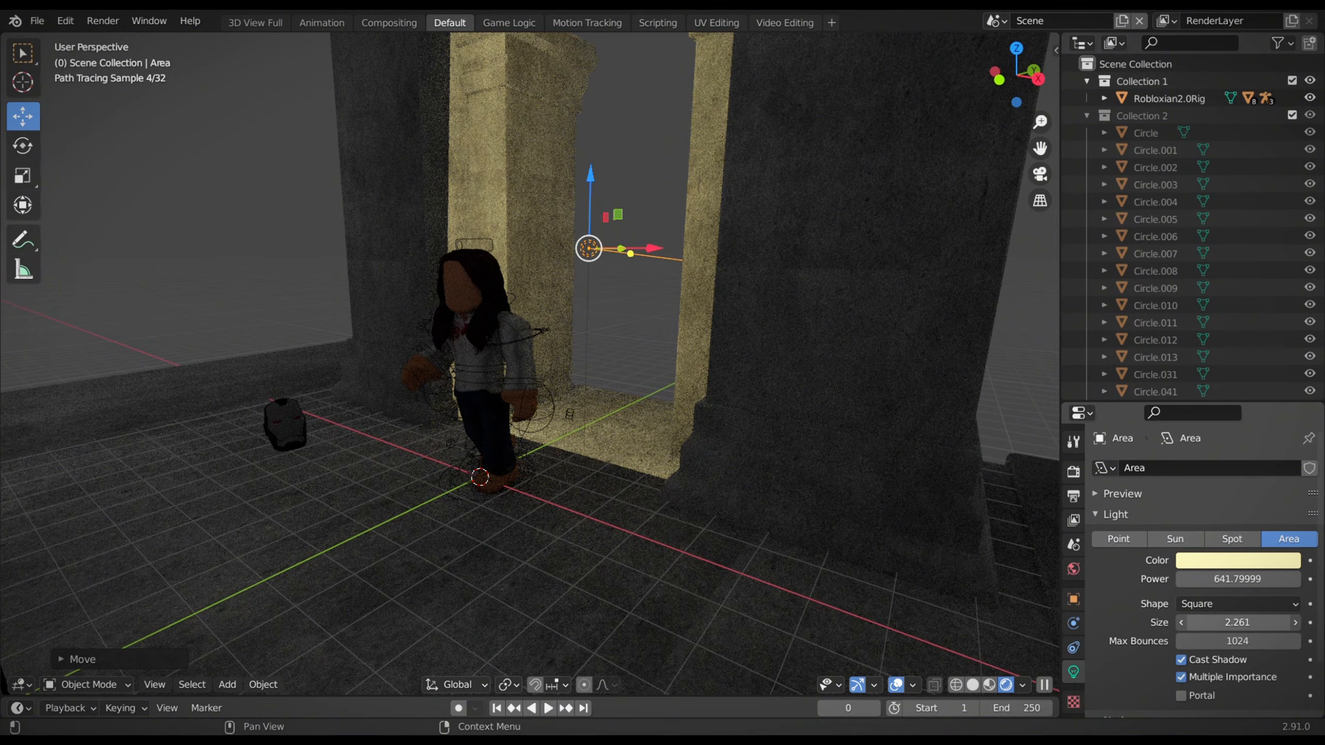
{"action": "left_click_drag", "start_coordinate": [1238, 622], "coordinate": [1208, 623]}
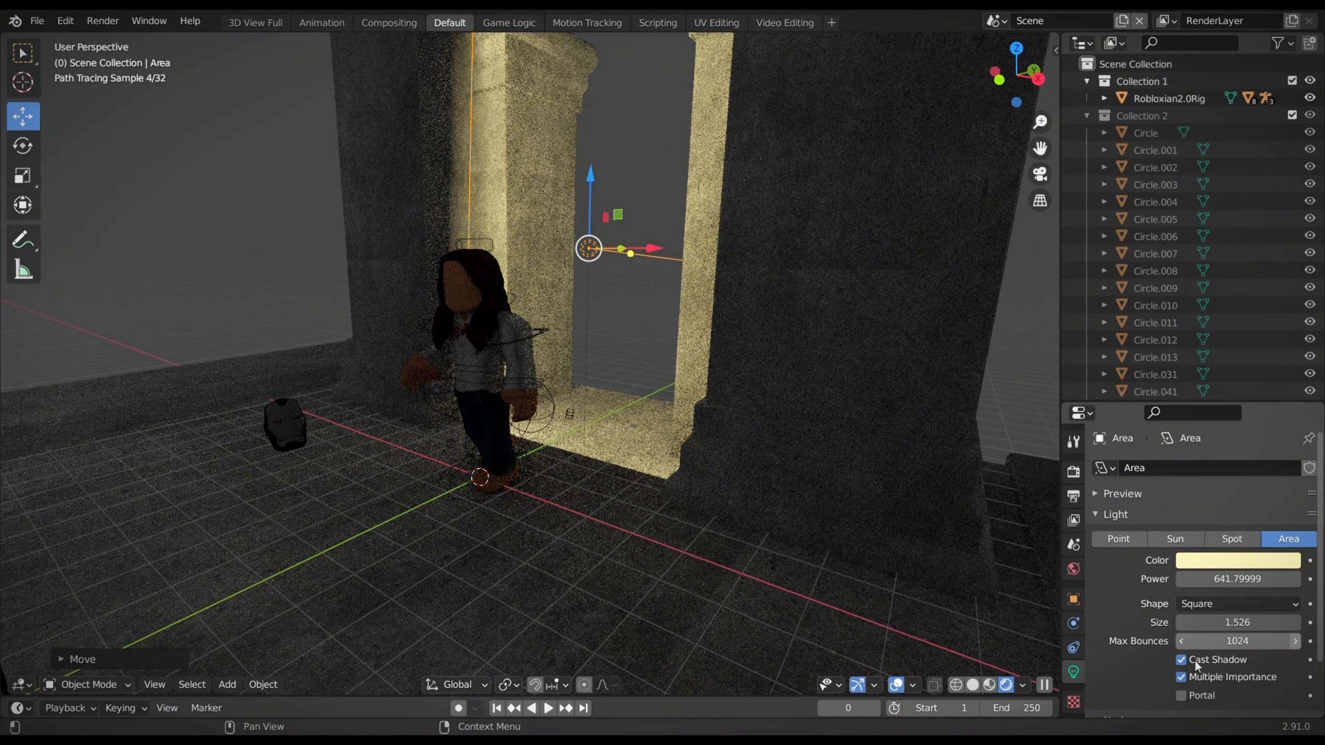
Try the Portal option on the area light.
{"action": "left_click", "coordinate": [1181, 696]}
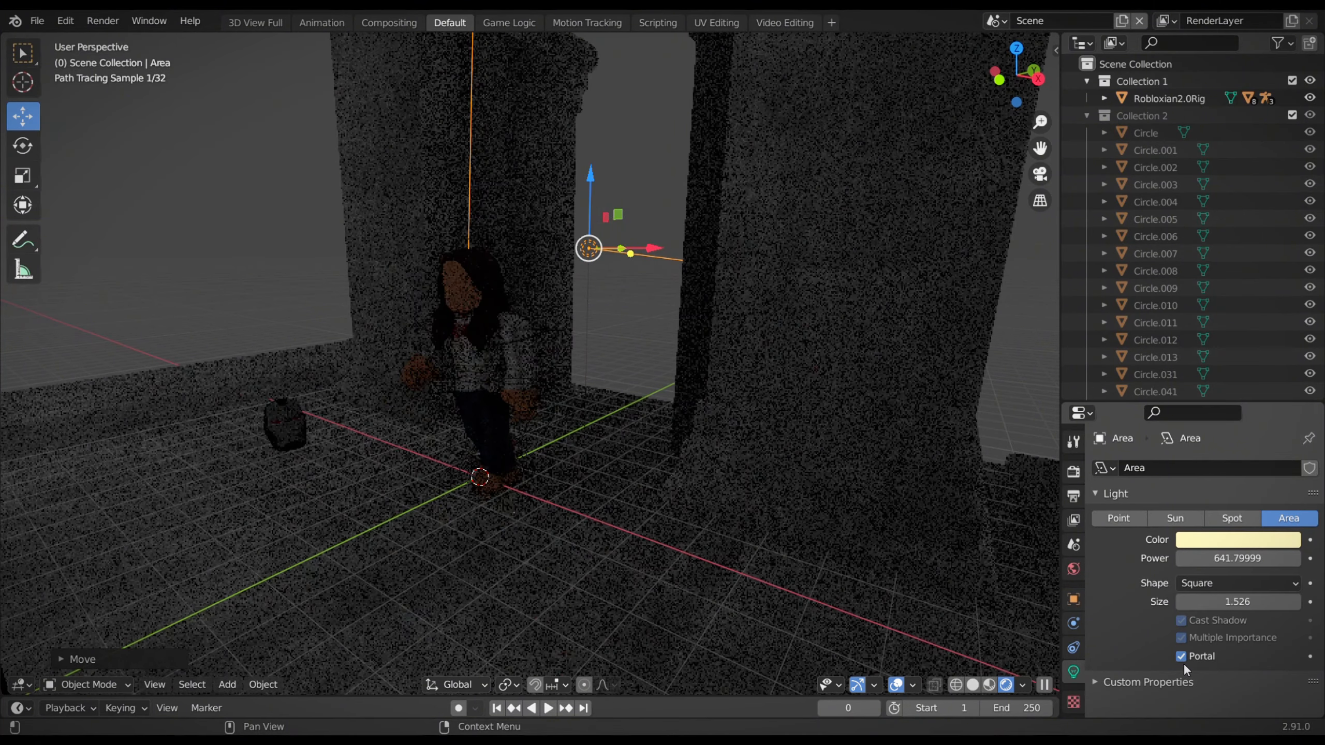
{"action": "left_click", "coordinate": [1183, 663]}
{"action": "left_click", "coordinate": [1182, 660]}
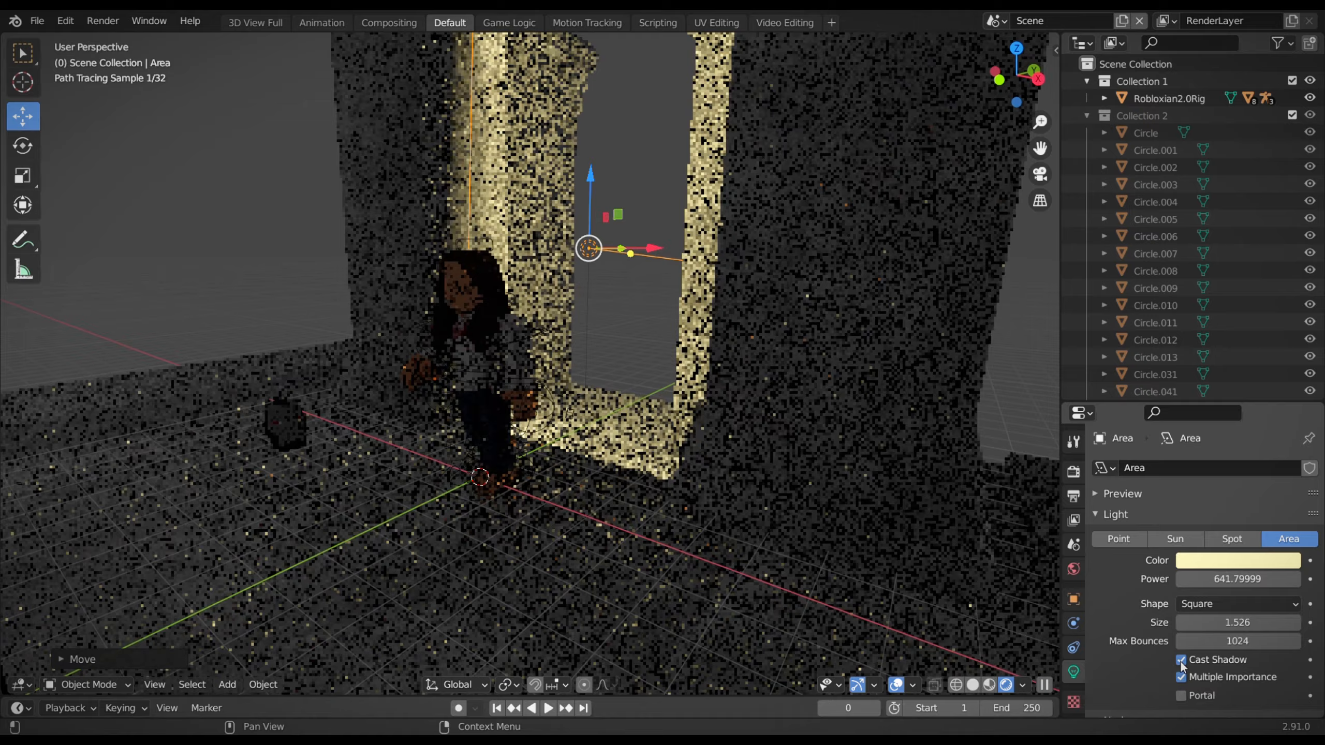
{"action": "left_click", "coordinate": [1182, 659]}
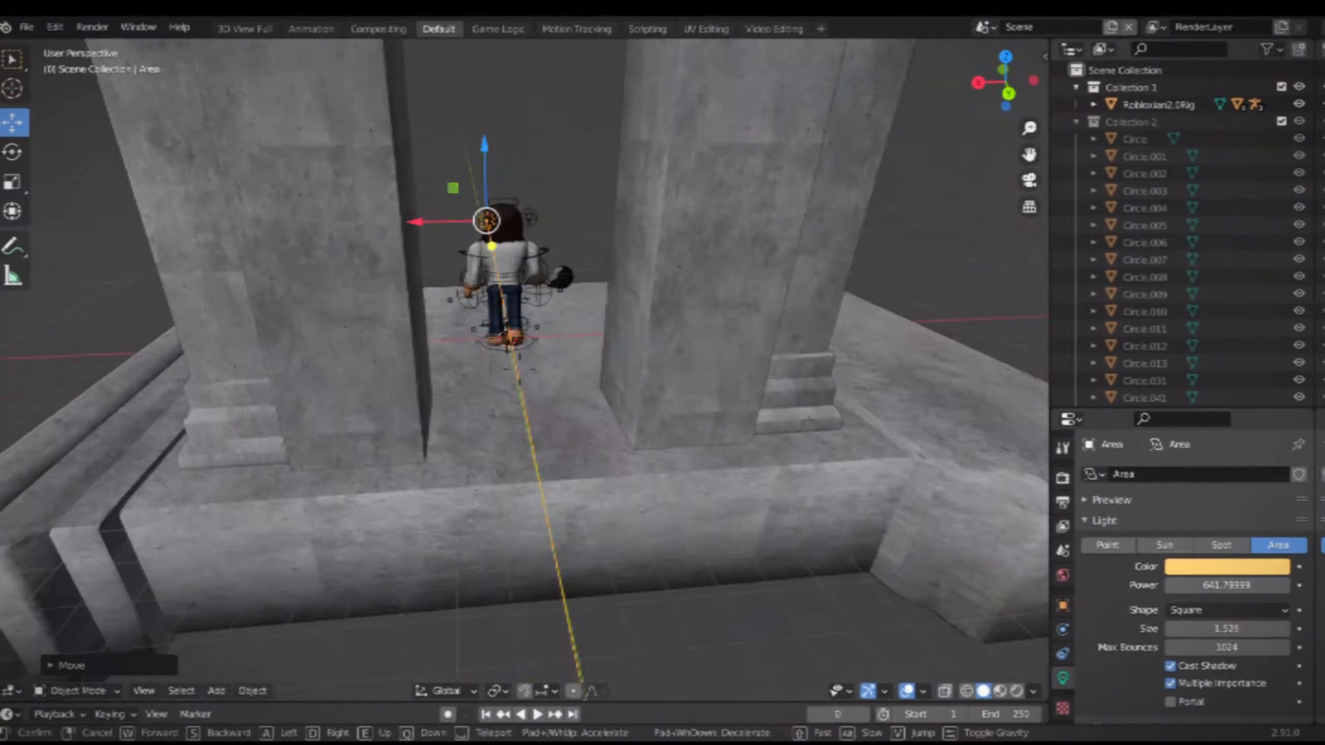
Rotate the orange area light and its pasted copy around the character, checking the lighting through the camera.
{"action": "key", "text": "r"}
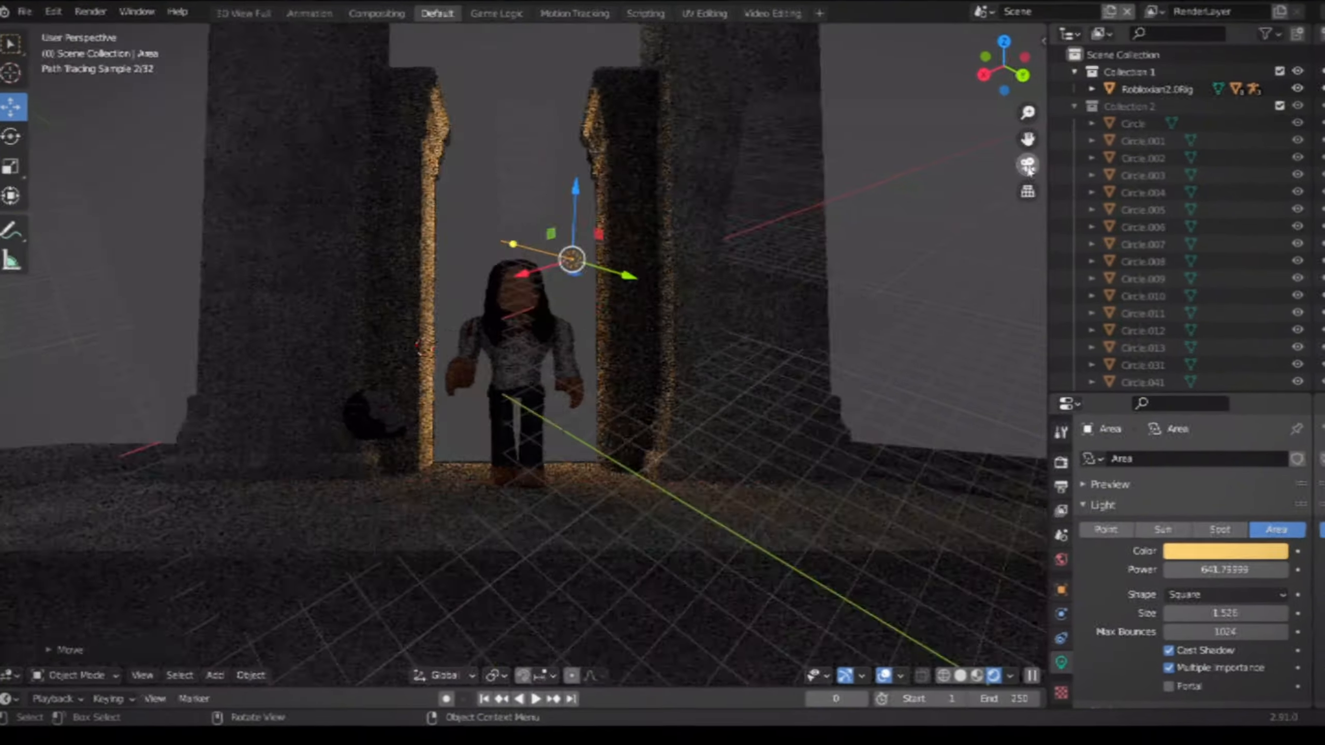
{"action": "left_click", "coordinate": [1027, 166]}
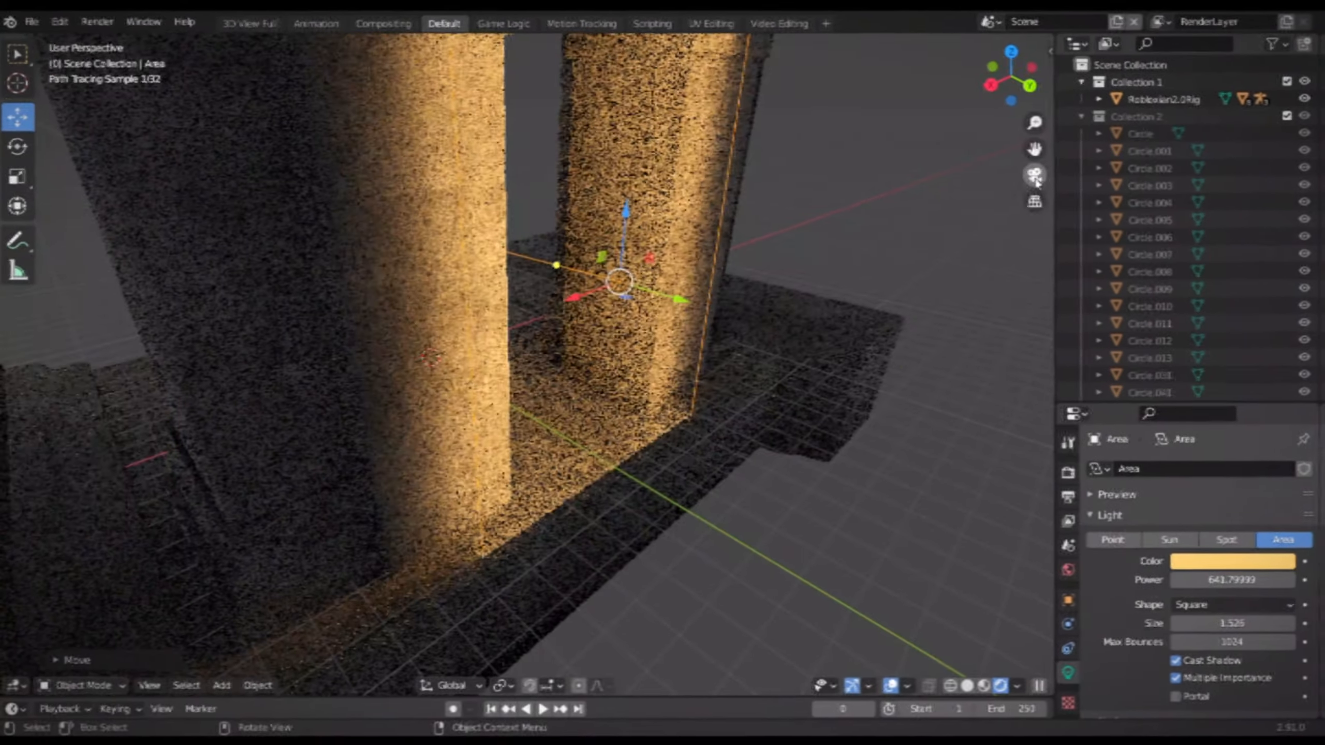
{"action": "left_click", "coordinate": [1034, 176]}
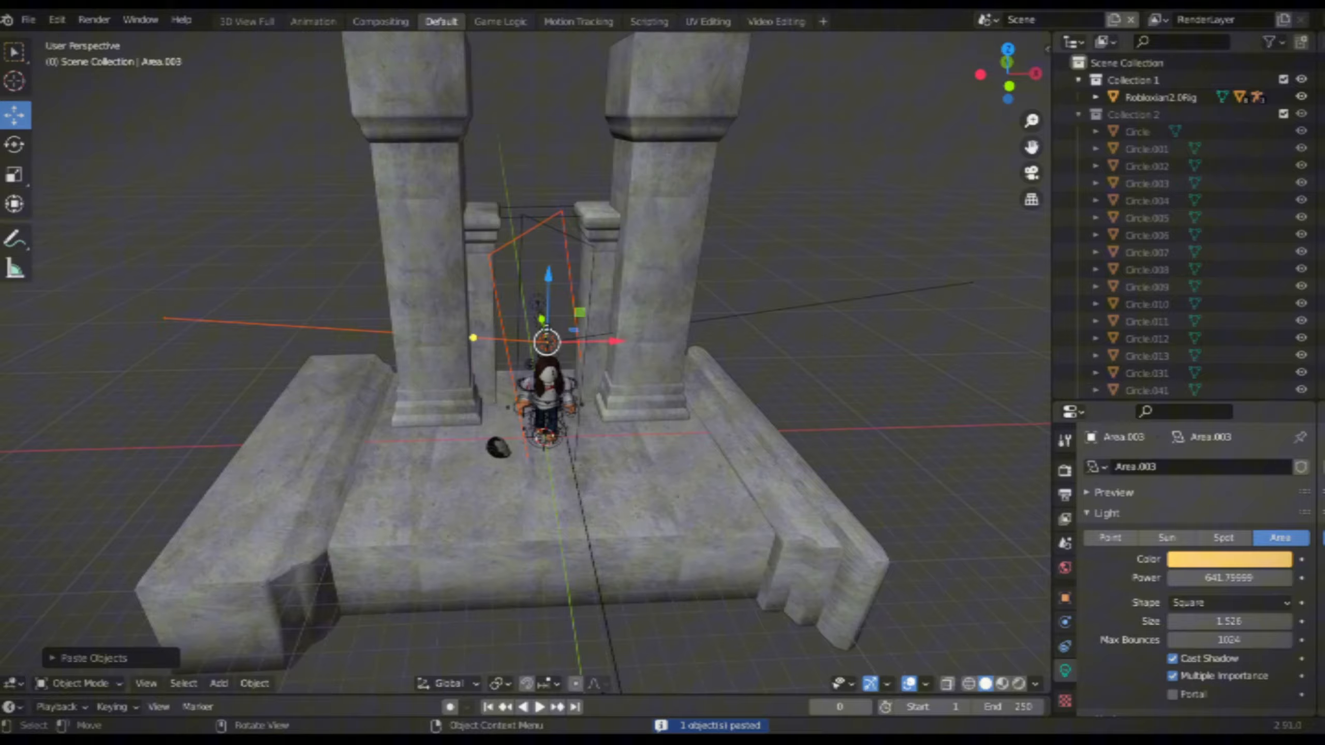
{"action": "key", "text": "r"}
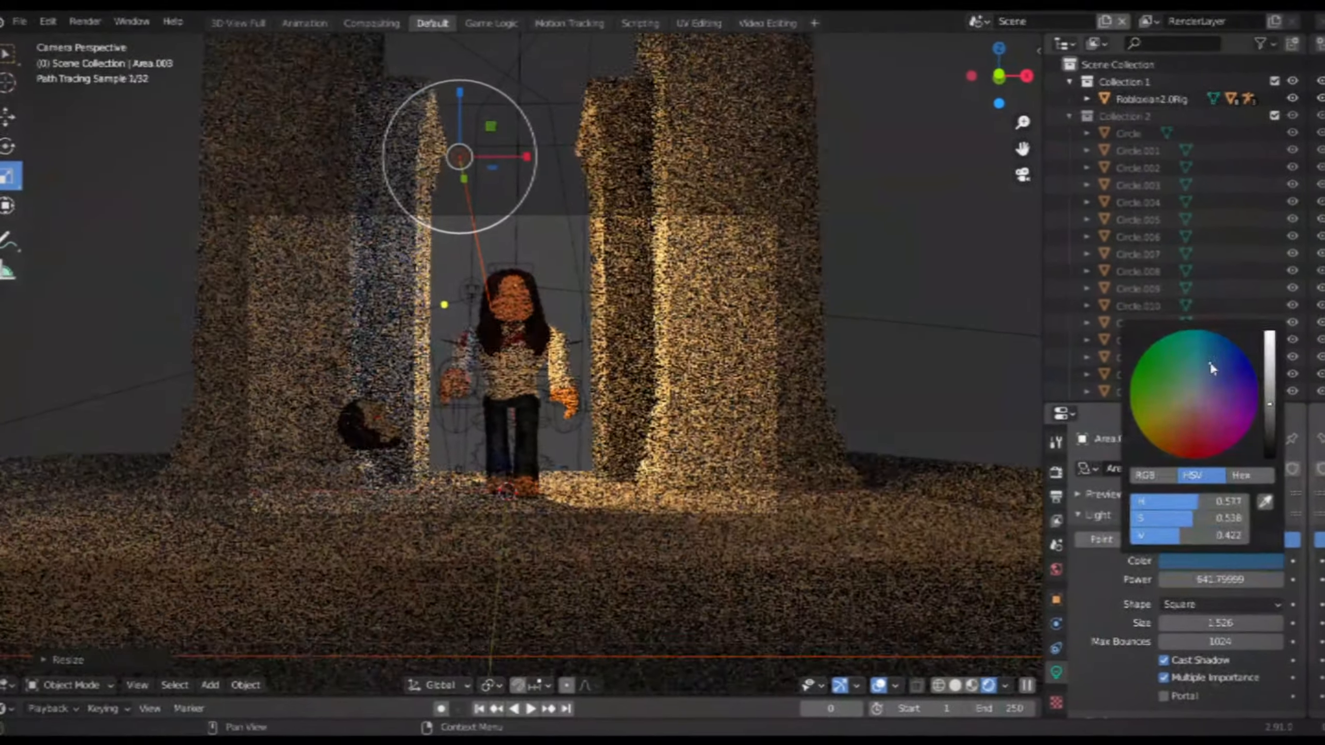
{"action": "left_click", "coordinate": [1022, 173]}
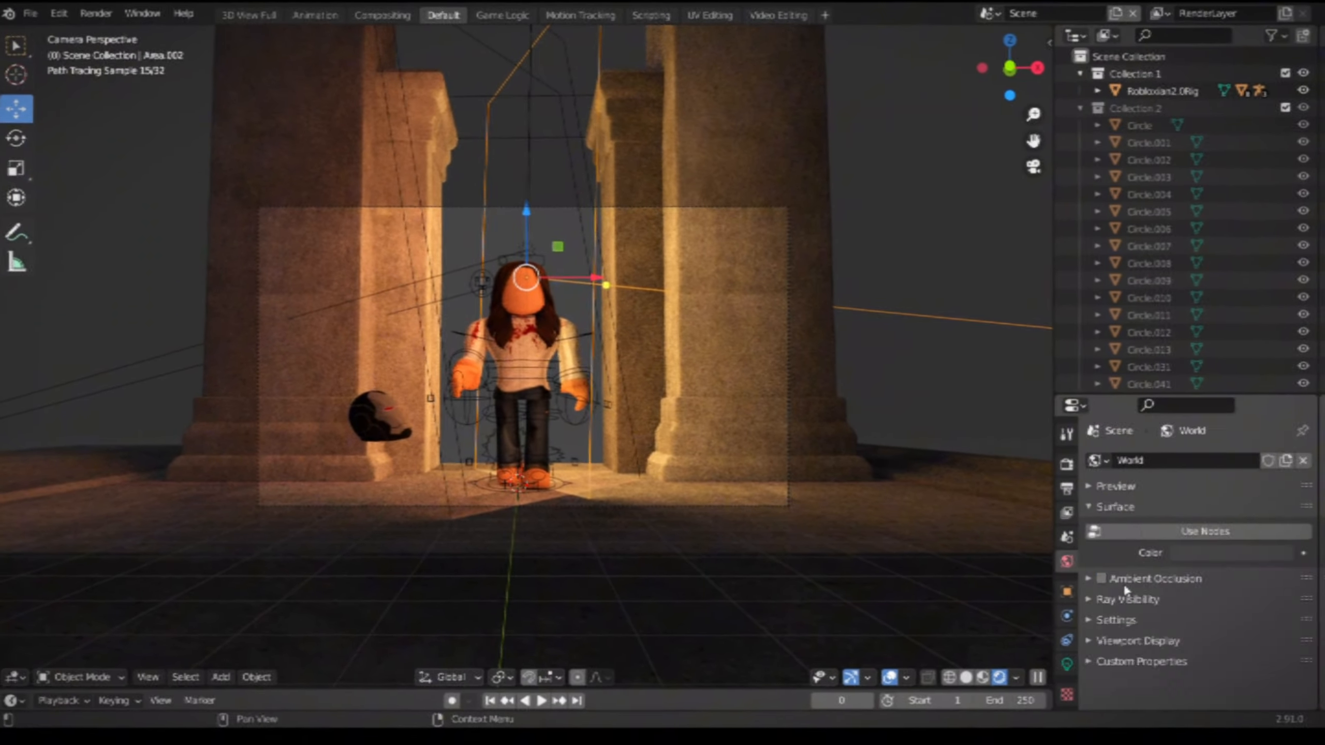
Enable ambient occlusion for the world with a factor of 0.00.
{"action": "left_click", "coordinate": [1088, 584]}
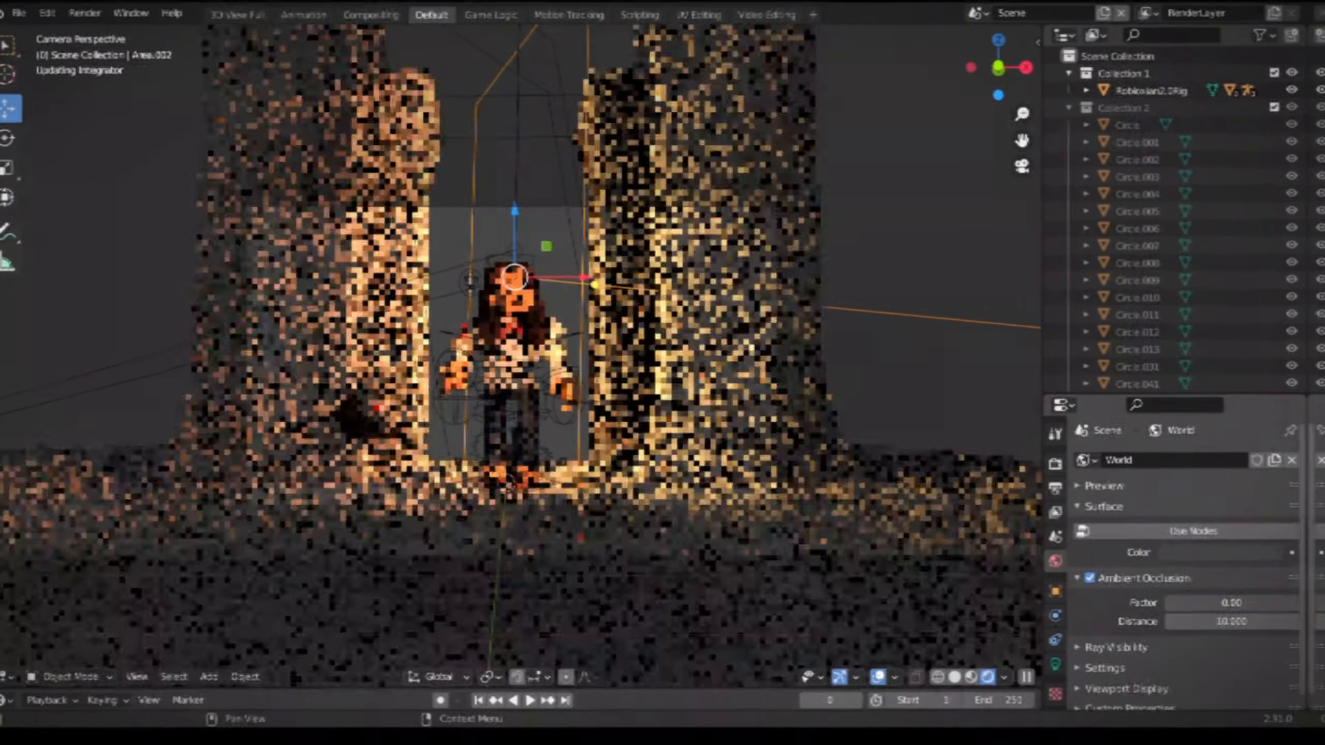
{"action": "left_click_drag", "start_coordinate": [1215, 609], "coordinate": [1158, 611]}
{"action": "left_click", "coordinate": [775, 557]}
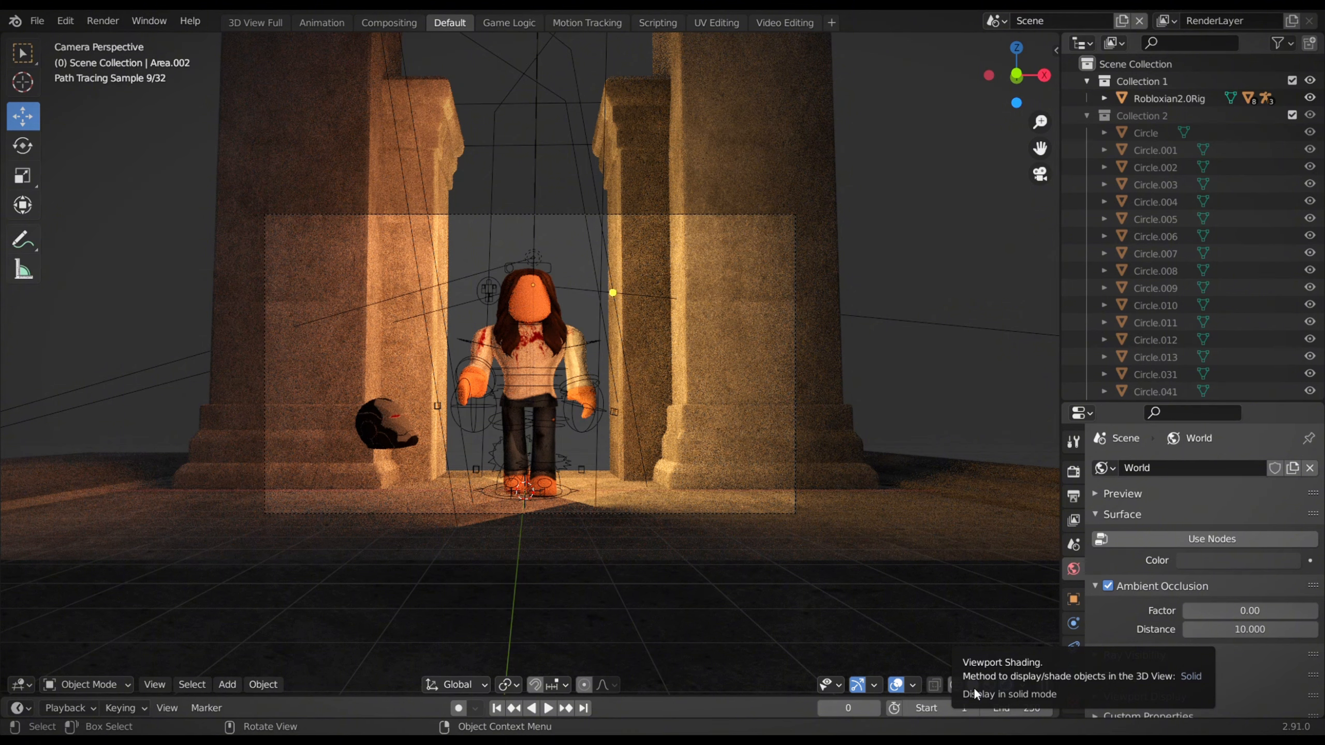
Add a red point light, move it away from the character's feet and raise its power.
{"action": "left_click", "coordinate": [973, 687]}
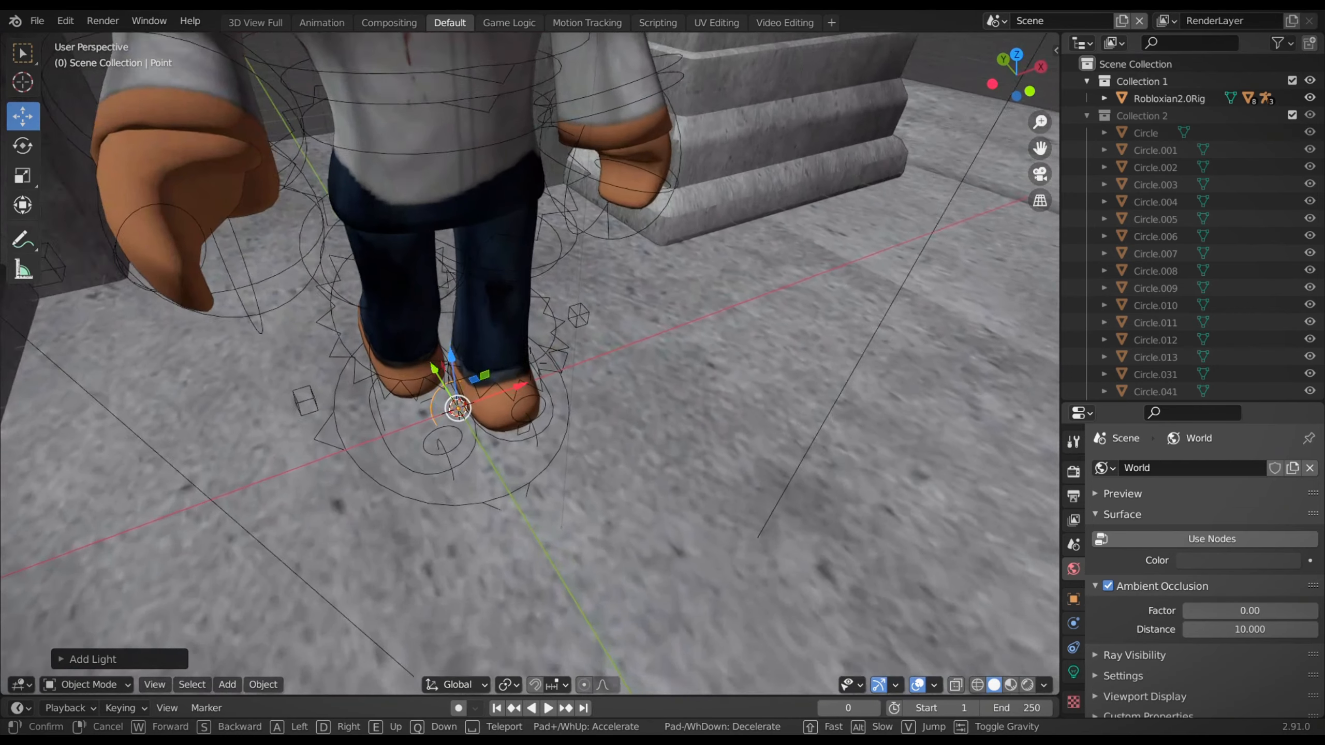
{"action": "key", "text": "g"}
{"action": "left_click", "coordinate": [482, 231]}
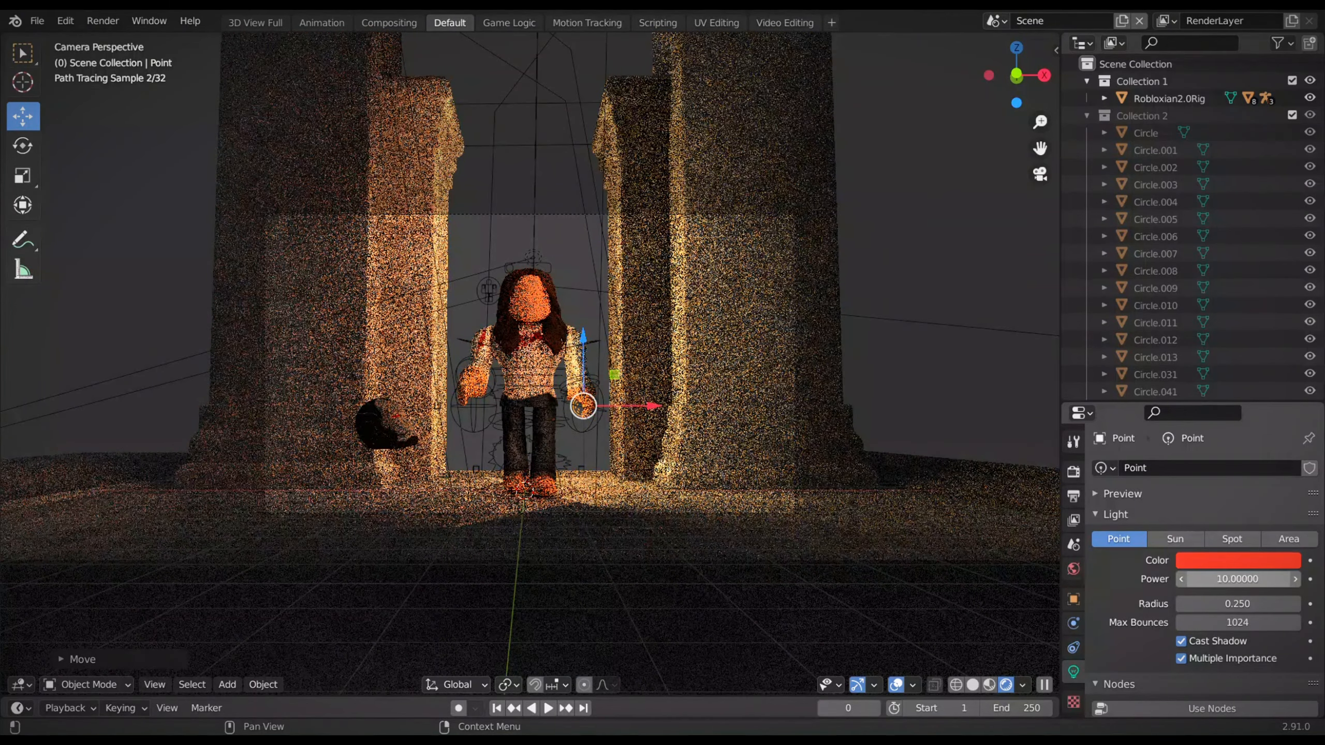
{"action": "left_click_drag", "start_coordinate": [1216, 580], "coordinate": [1291, 580]}
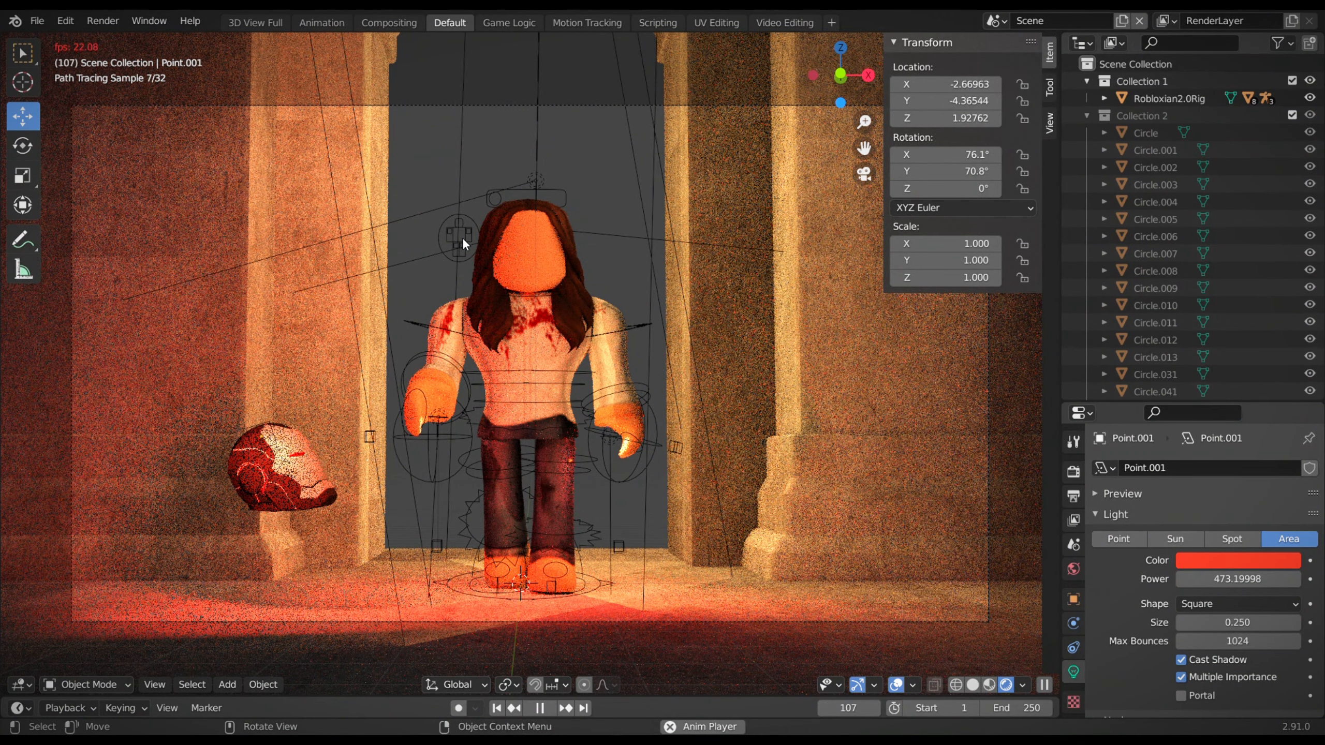
Set the render output file format to PNG and open the render settings.
{"action": "left_click", "coordinate": [1078, 495]}
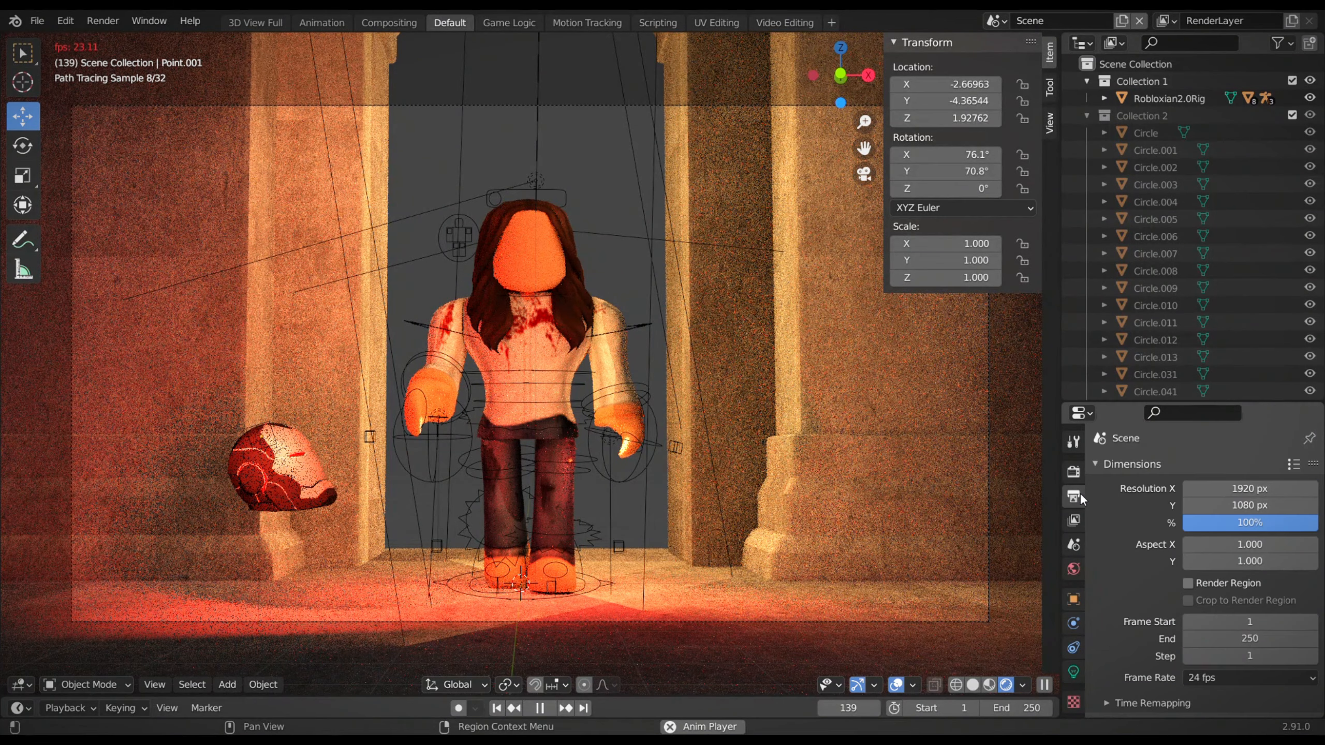
{"action": "scroll", "coordinate": [1124, 553], "scroll_direction": "down", "scroll_amount": 5}
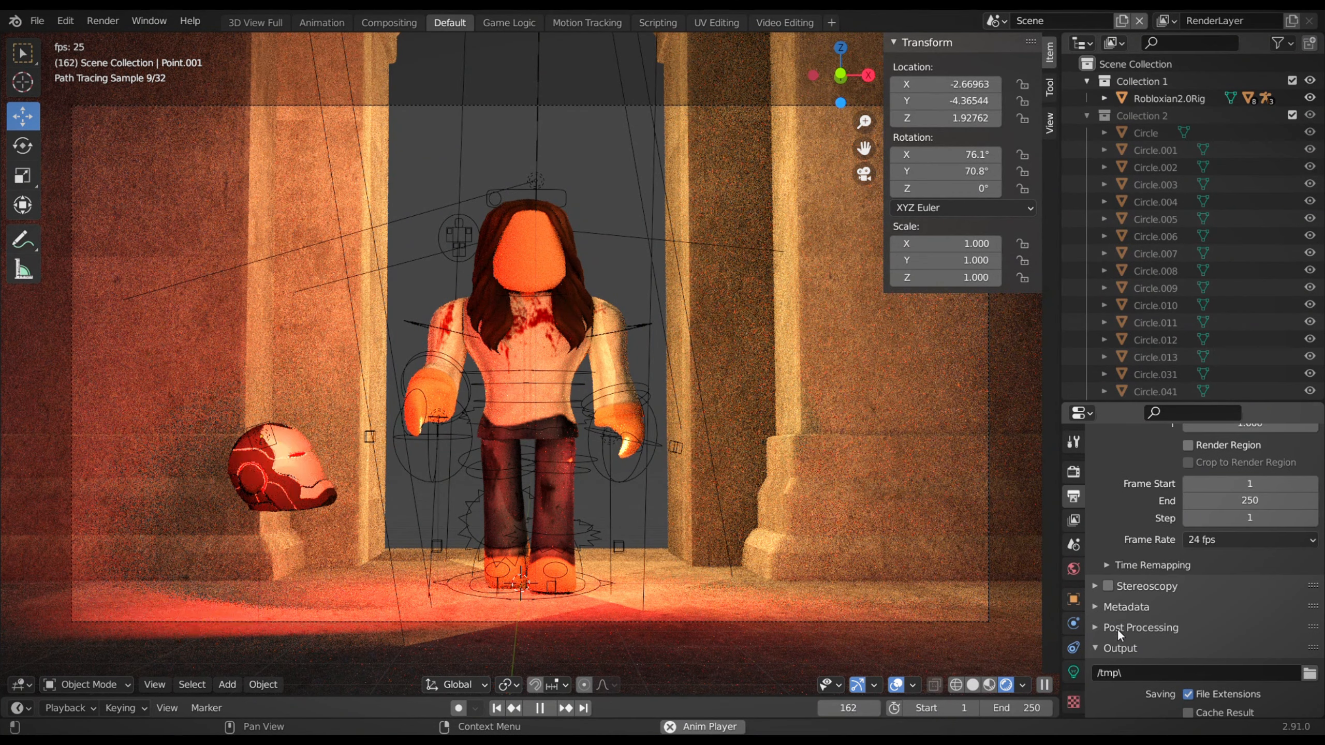
{"action": "scroll", "coordinate": [1116, 629], "scroll_direction": "down", "scroll_amount": 3}
{"action": "left_click", "coordinate": [1231, 659]}
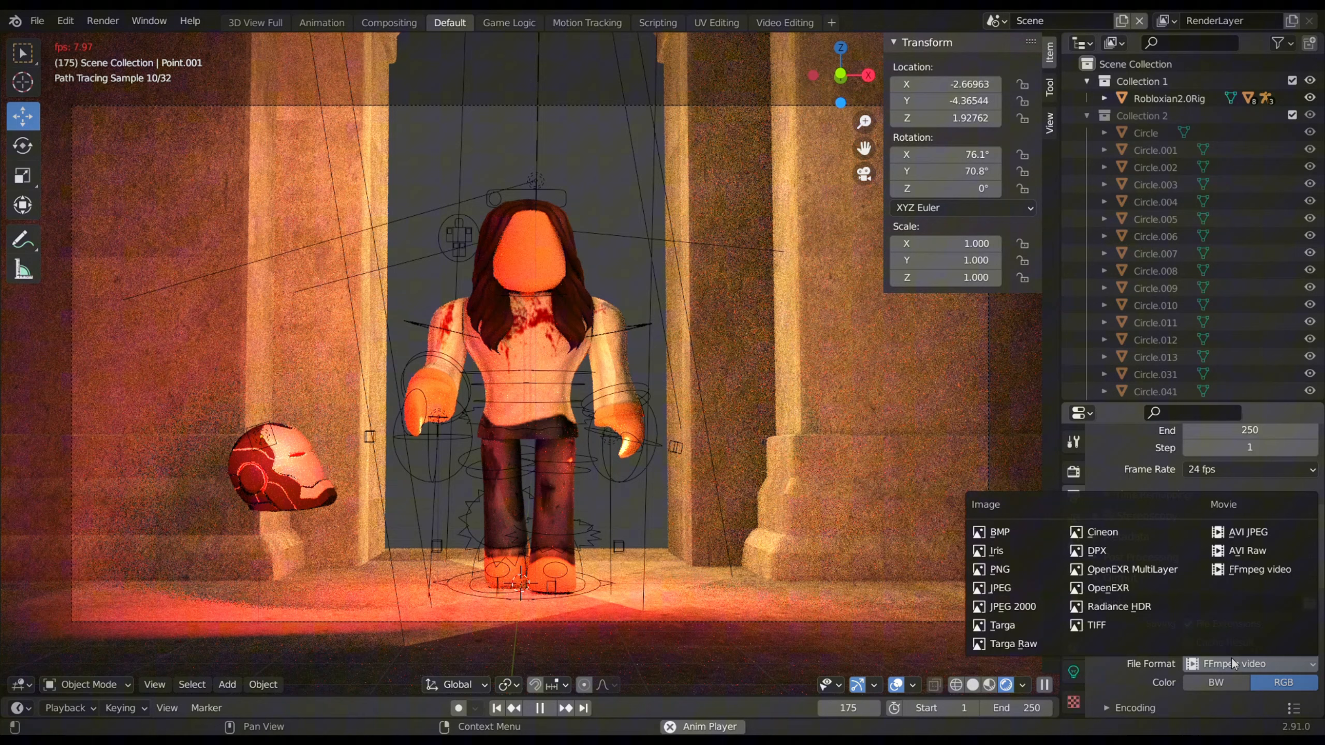
{"action": "left_click", "coordinate": [983, 570]}
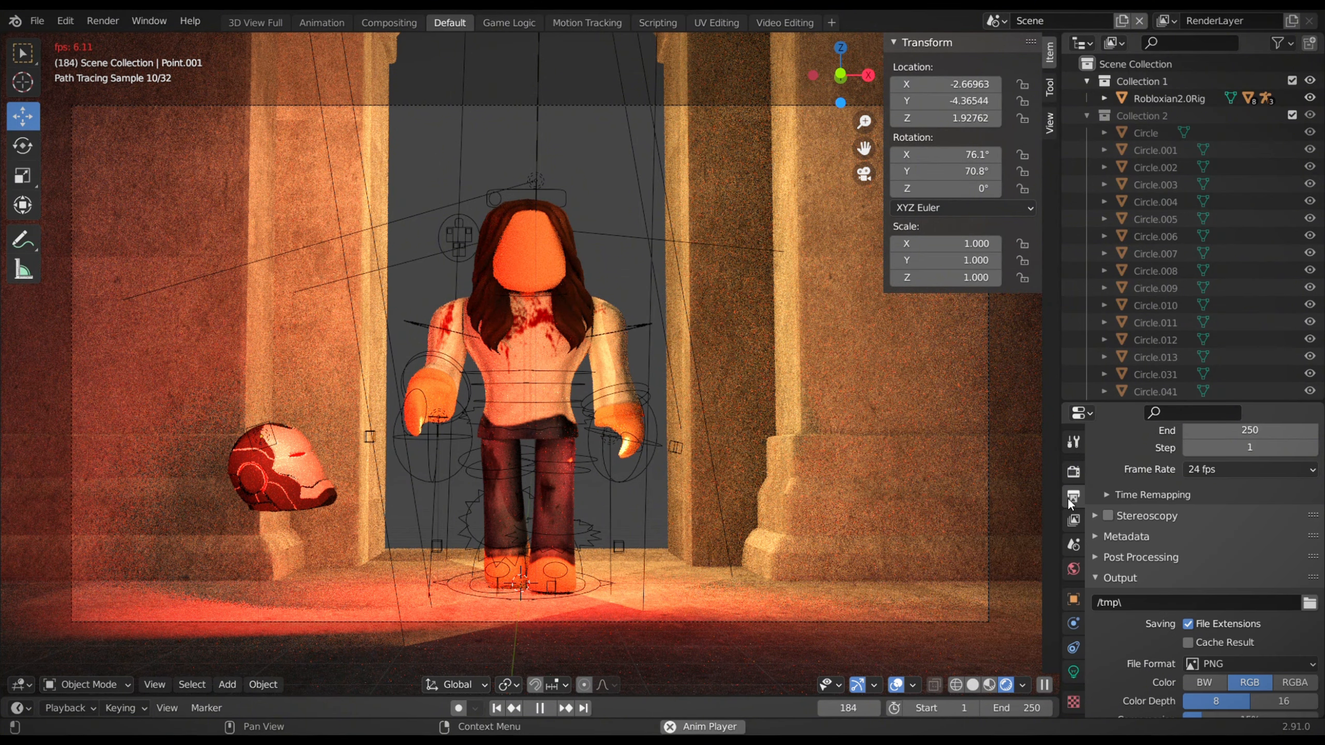
{"action": "left_click", "coordinate": [1072, 471]}
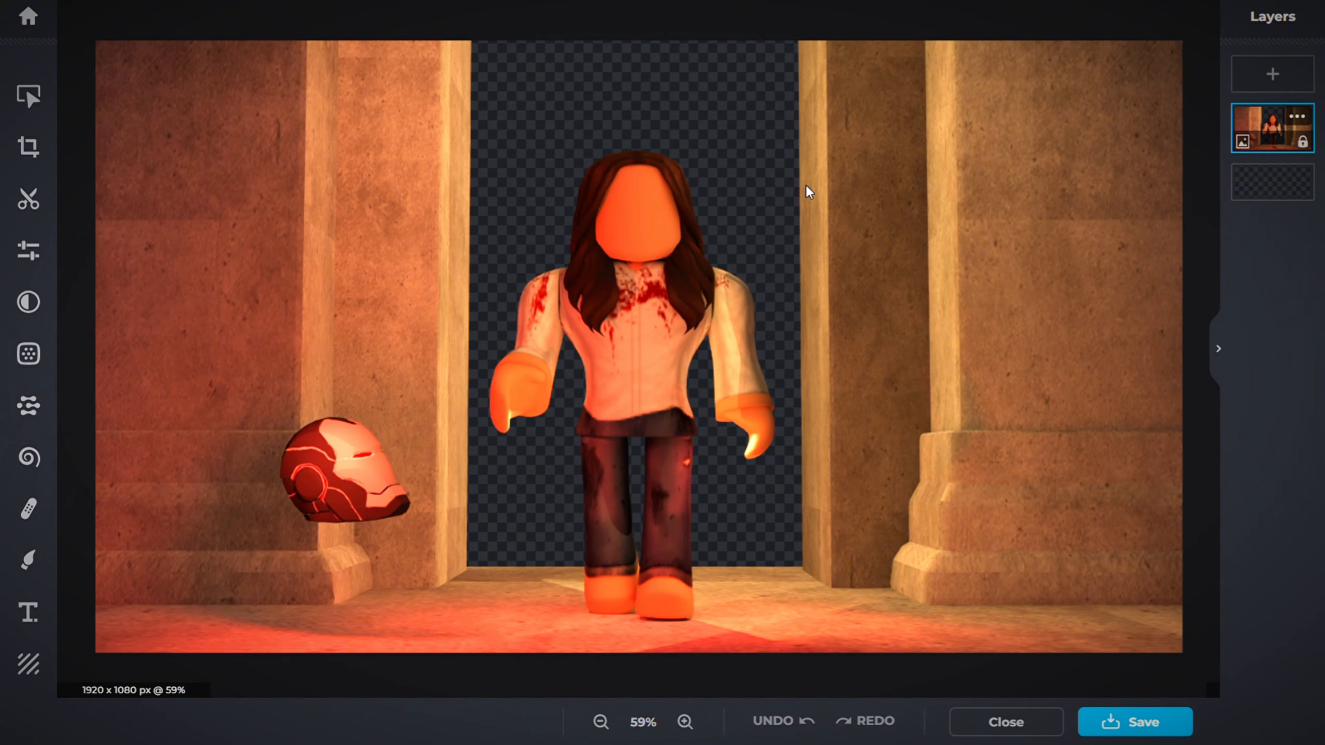
In the Pixlr photo editor, enlarge the sunset image over the render to about 897 × 513 px and move it to the canvas's upper edge.
{"action": "scroll", "coordinate": [715, 329], "scroll_direction": "up", "scroll_amount": 2}
{"action": "scroll", "coordinate": [558, 298], "scroll_direction": "up", "scroll_amount": 3}
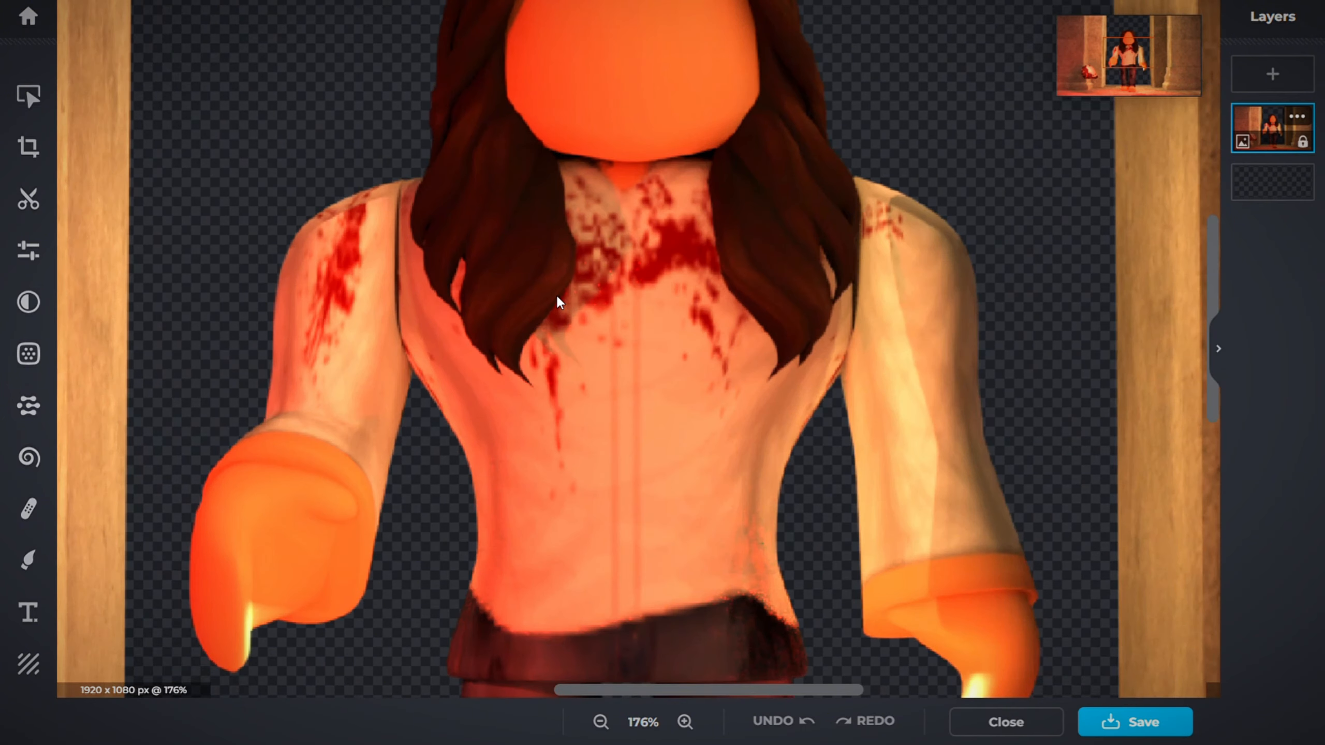
{"action": "scroll", "coordinate": [556, 293], "scroll_direction": "down", "scroll_amount": 3}
{"action": "scroll", "coordinate": [556, 293], "scroll_direction": "down", "scroll_amount": 4}
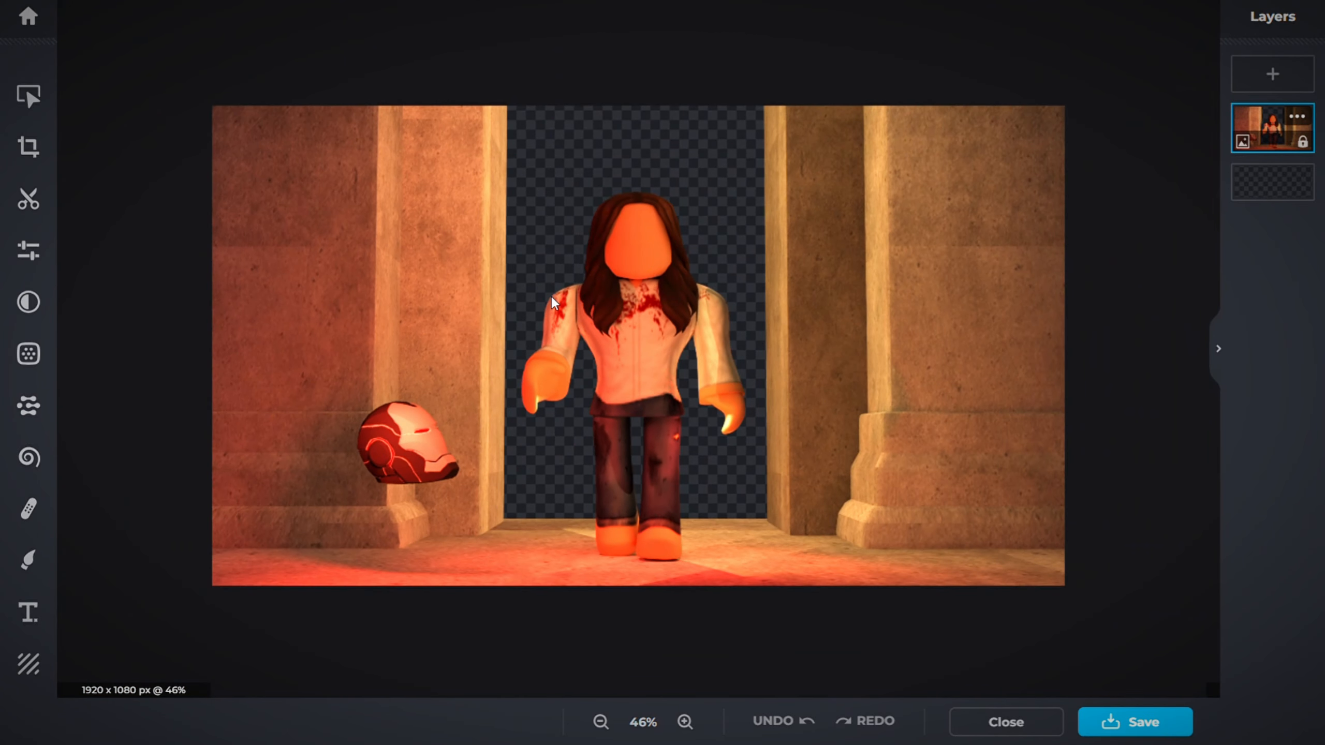
{"action": "scroll", "coordinate": [595, 302], "scroll_direction": "up", "scroll_amount": 2}
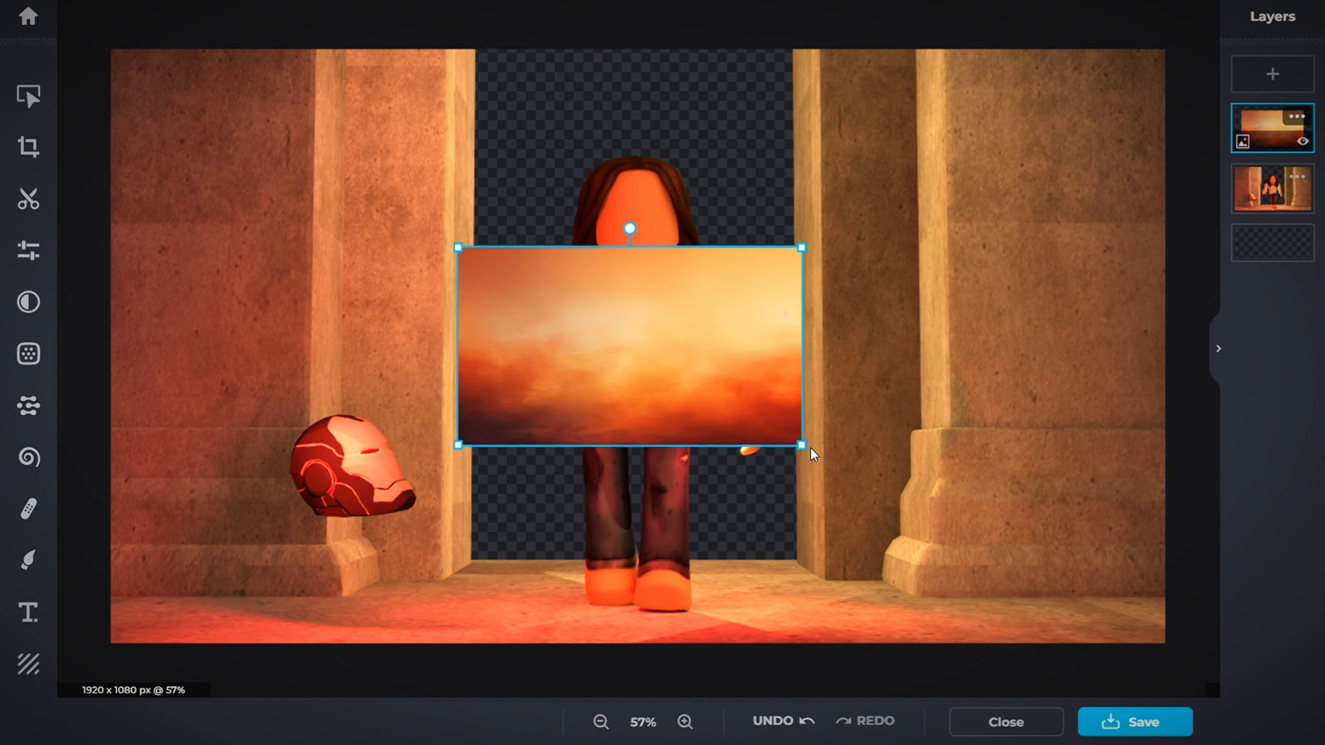
{"action": "left_click_drag", "start_coordinate": [813, 453], "coordinate": [931, 503]}
{"action": "left_click_drag", "start_coordinate": [864, 435], "coordinate": [707, 257]}
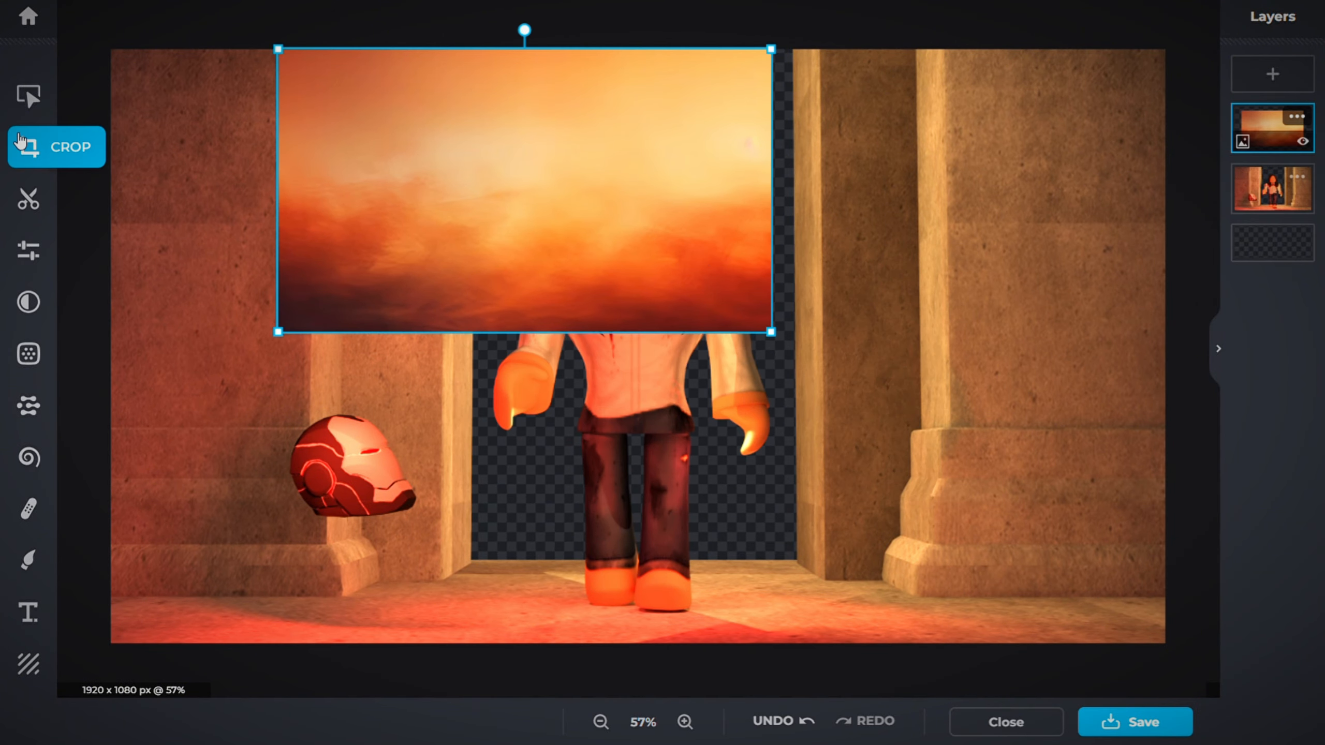
Stretch the sunset image to about 1219 × 957 px and place its layer beneath the render.
{"action": "left_click", "coordinate": [28, 95]}
{"action": "left_click", "coordinate": [178, 233]}
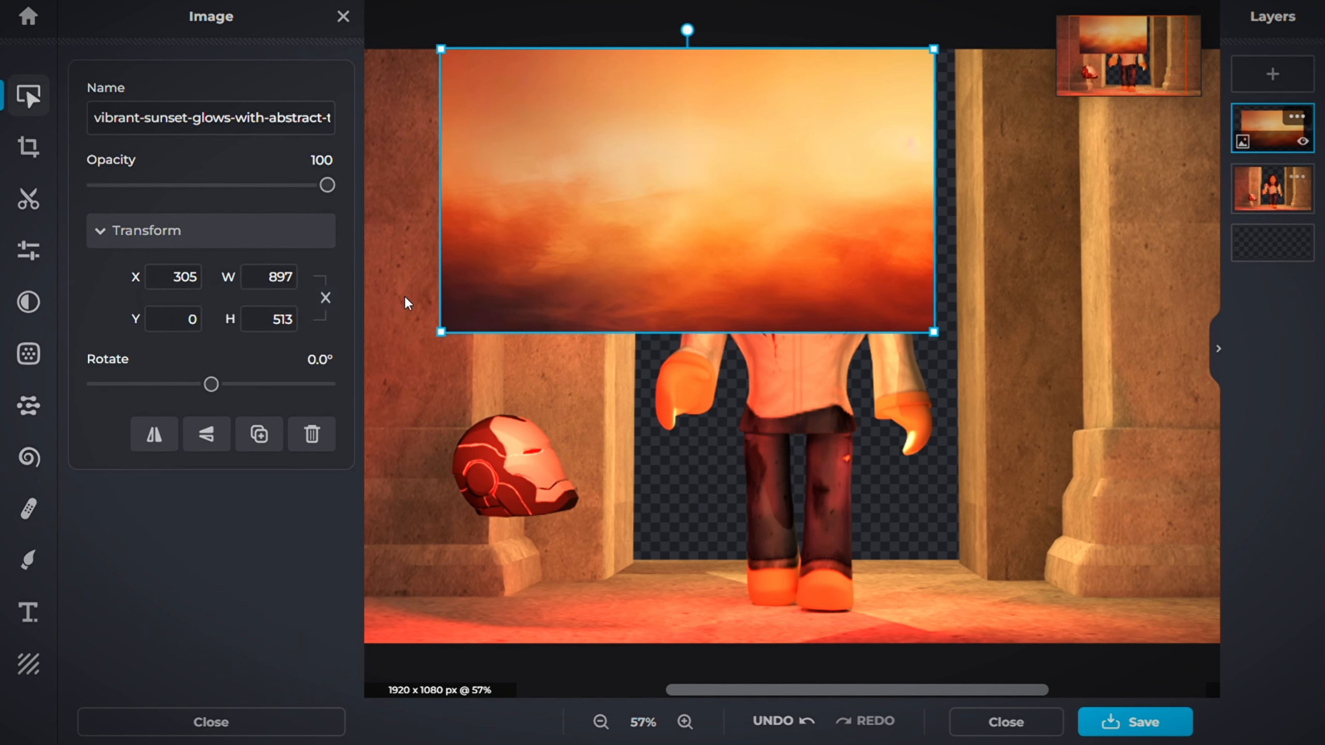
{"action": "left_click_drag", "start_coordinate": [931, 336], "coordinate": [1116, 584]}
{"action": "left_click_drag", "start_coordinate": [1262, 130], "coordinate": [1272, 191]}
{"action": "left_click_drag", "start_coordinate": [888, 221], "coordinate": [721, 112]}
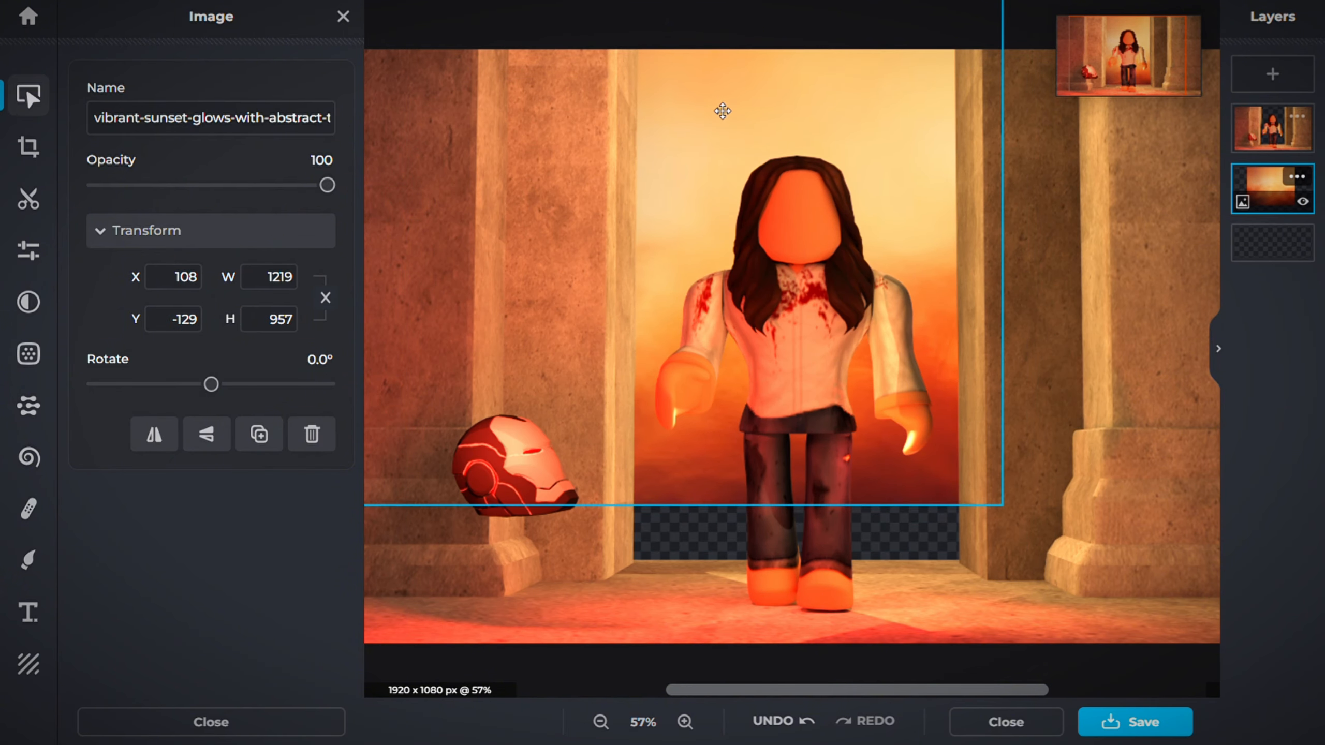
Enlarge and reposition the sunset background until it fills the whole gap between the pillars.
{"action": "left_click_drag", "start_coordinate": [1004, 506], "coordinate": [1168, 662]}
{"action": "left_click_drag", "start_coordinate": [622, 320], "coordinate": [411, 195]}
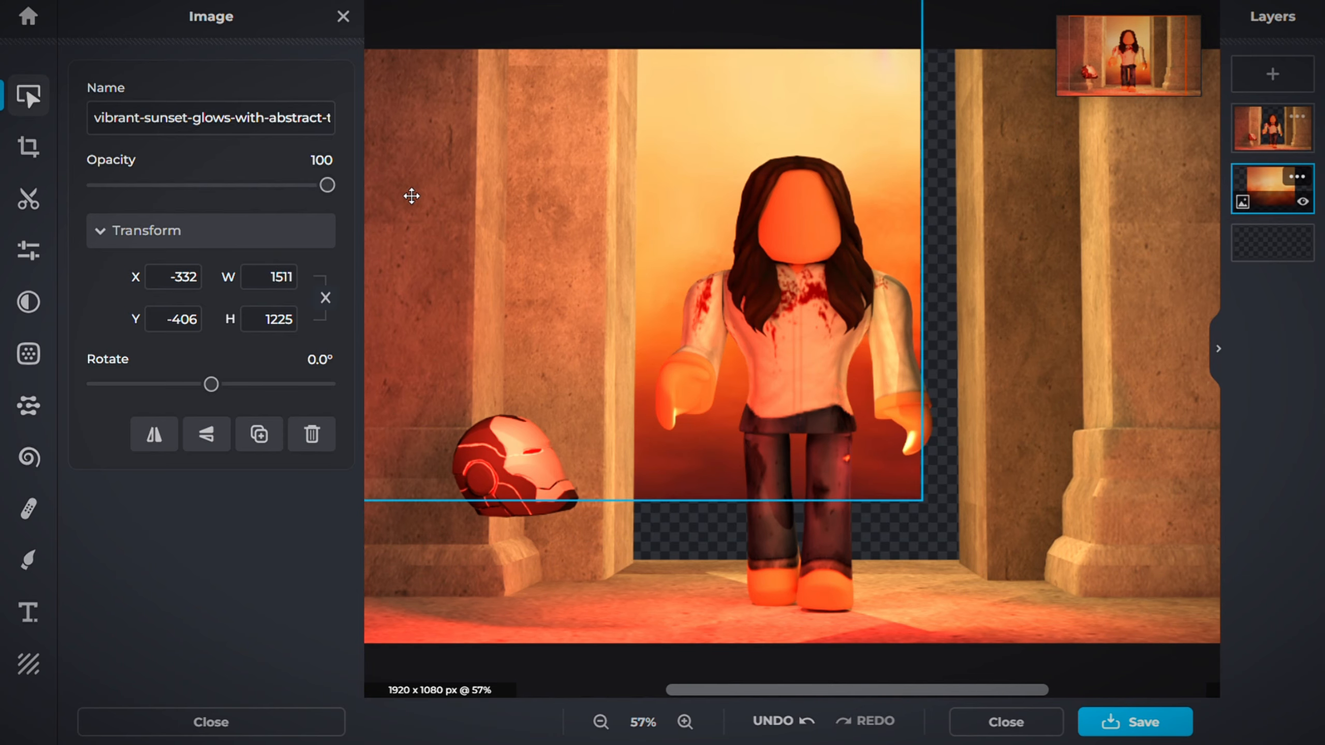
{"action": "left_click_drag", "start_coordinate": [926, 503], "coordinate": [1080, 608]}
Raise the sunset layer's brightness to about 30.
{"action": "left_click", "coordinate": [28, 249]}
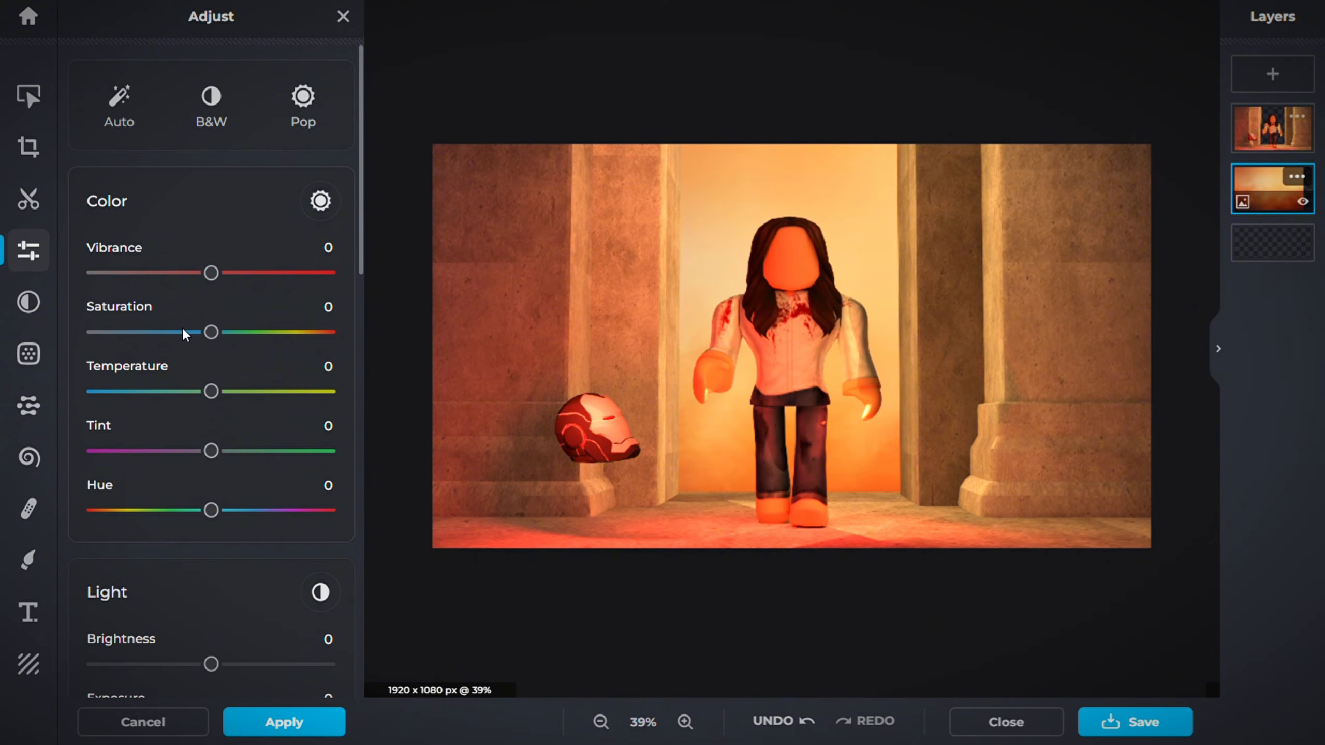
{"action": "scroll", "coordinate": [204, 354], "scroll_direction": "down", "scroll_amount": 3}
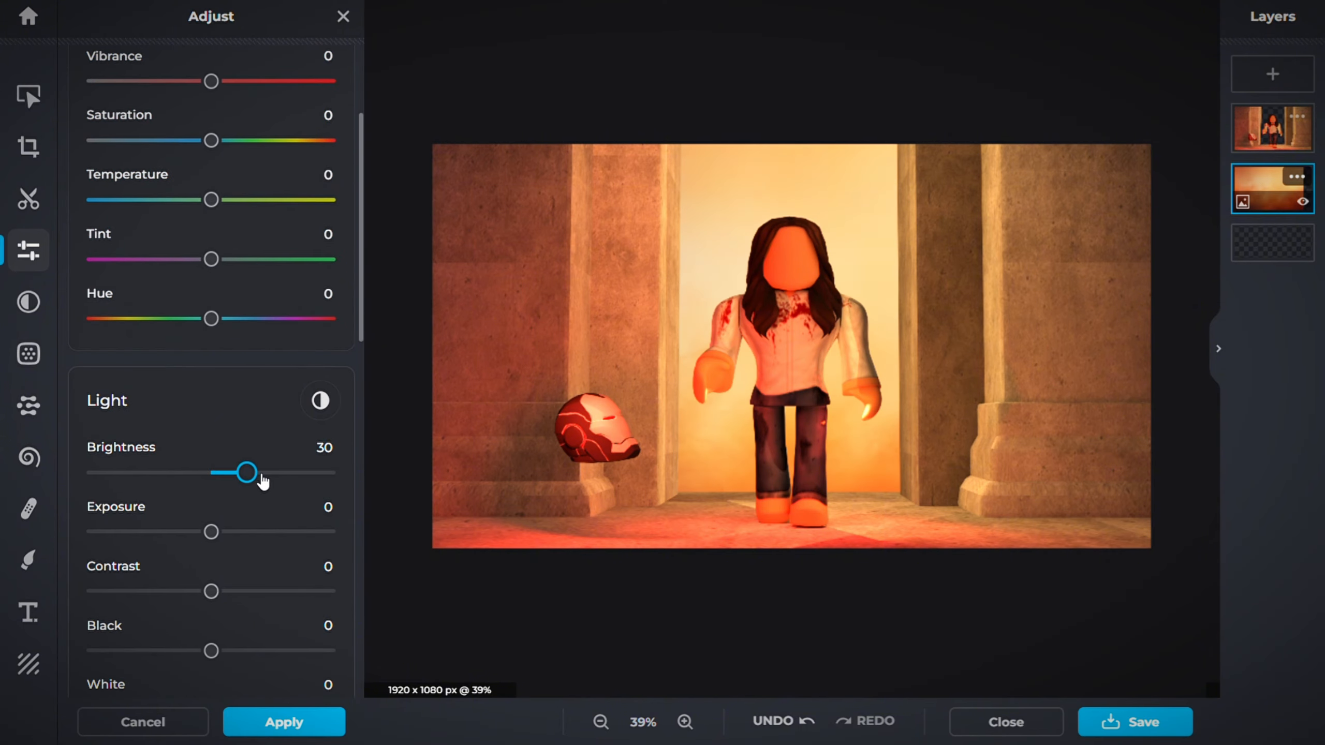